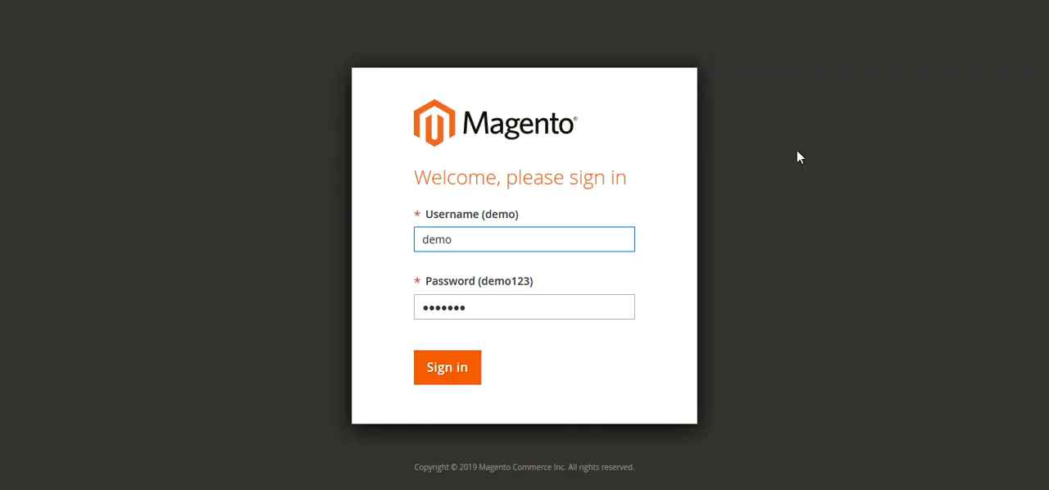
# Sign in to the Magento admin panel with the prefilled demo credentials and decline saving the login
pyautogui.click(799, 156)
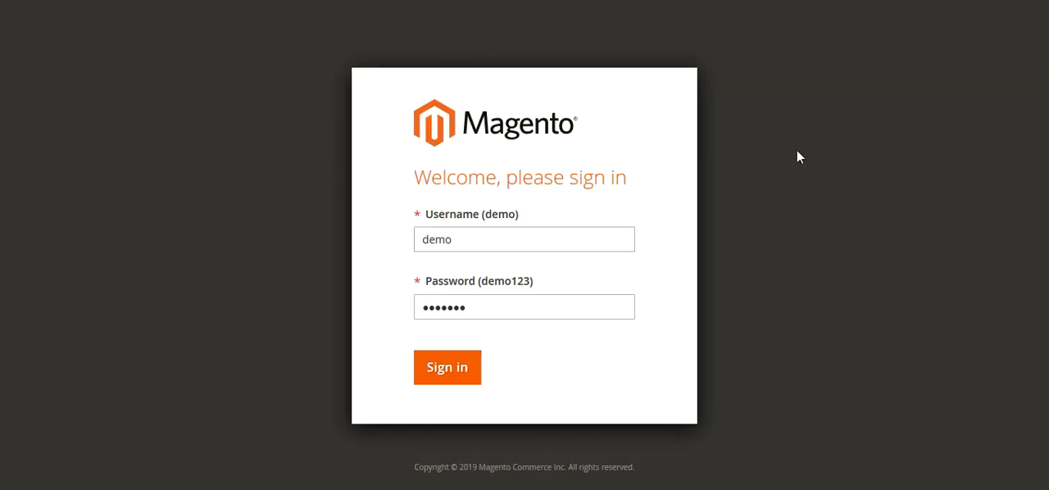
pyautogui.click(448, 374)
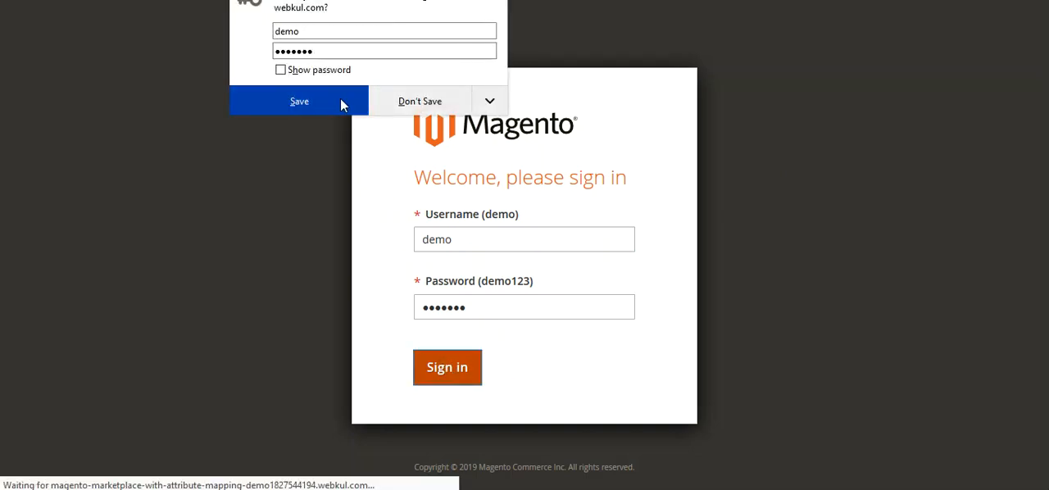
pyautogui.click(394, 102)
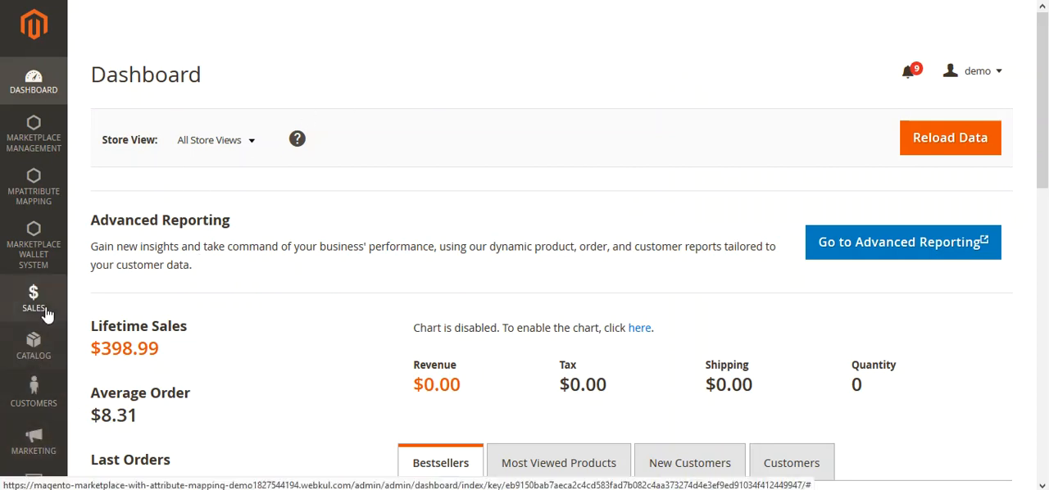
# Open the Configuration page under the Stores settings
pyautogui.scroll(-4, 227, 374)
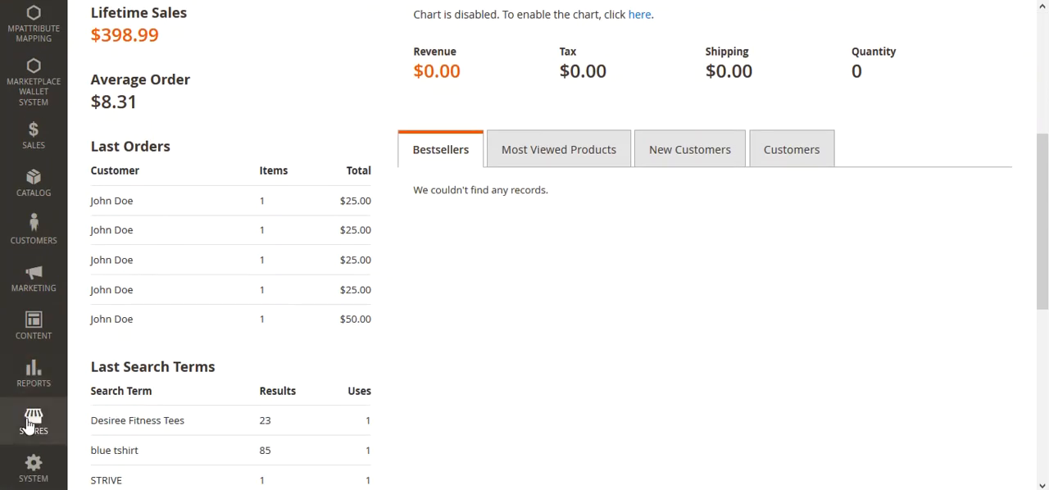
pyautogui.click(34, 422)
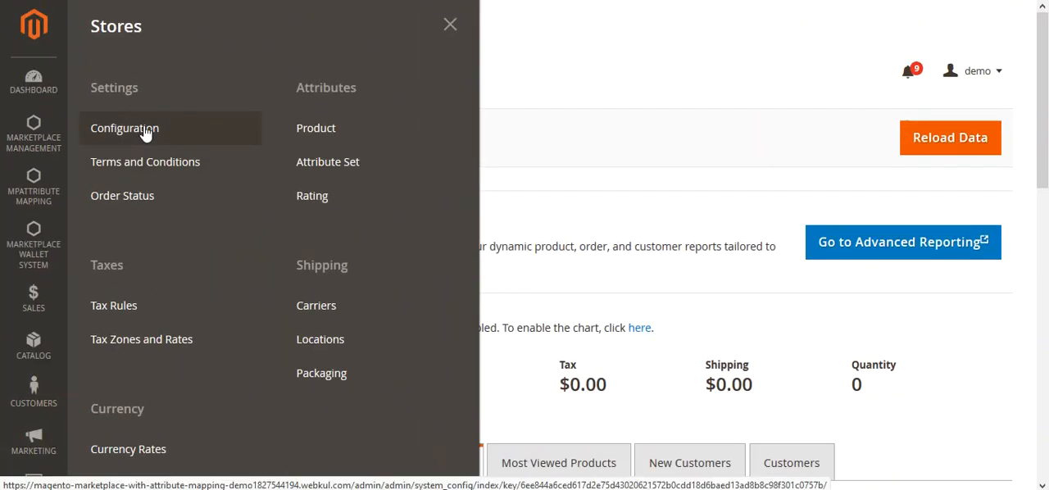
pyautogui.click(147, 132)
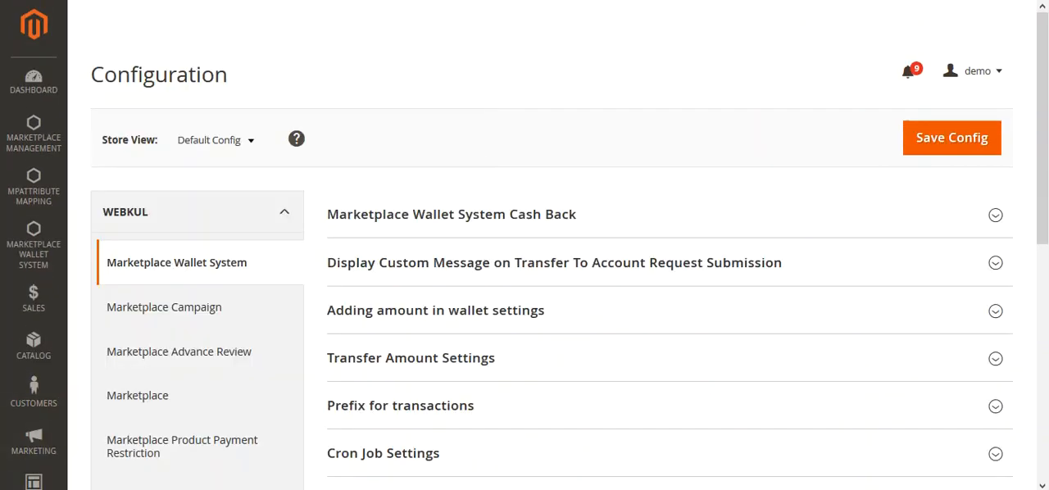
# Open the Marketplace PriceList settings in the Webkul configuration section
pyautogui.doubleClick(176, 80)
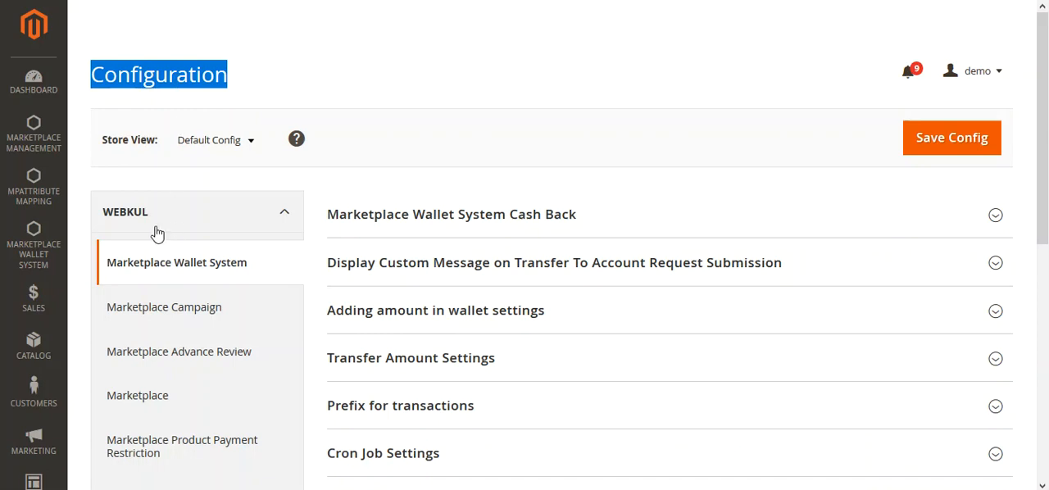
pyautogui.scroll(-1, 131, 225)
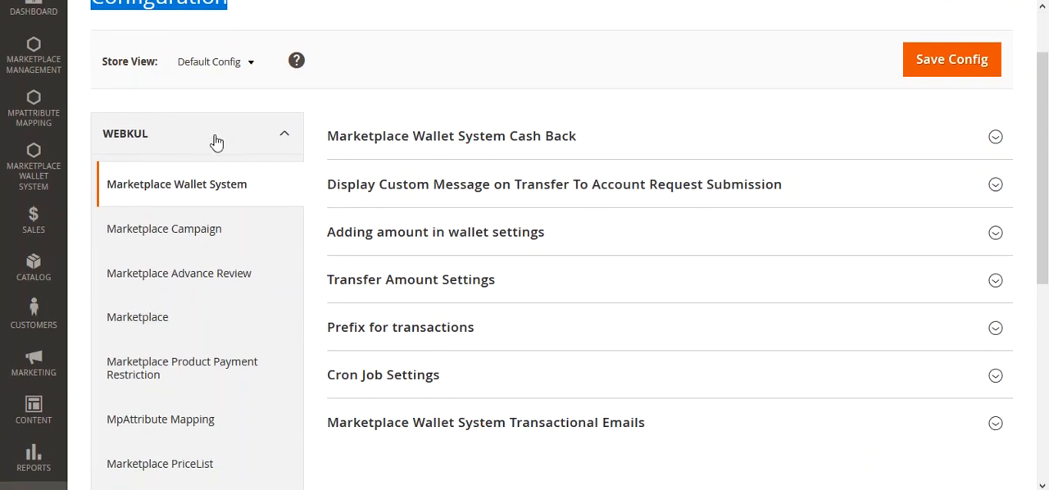
pyautogui.scroll(-3, 211, 242)
pyautogui.scroll(1, 213, 243)
pyautogui.scroll(2, 213, 242)
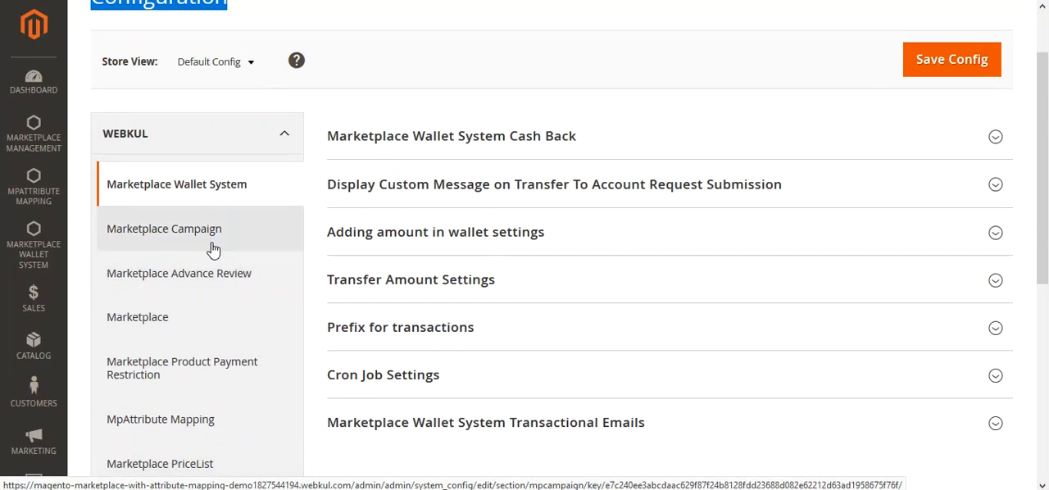
pyautogui.scroll(-1, 185, 419)
pyautogui.scroll(-1, 184, 420)
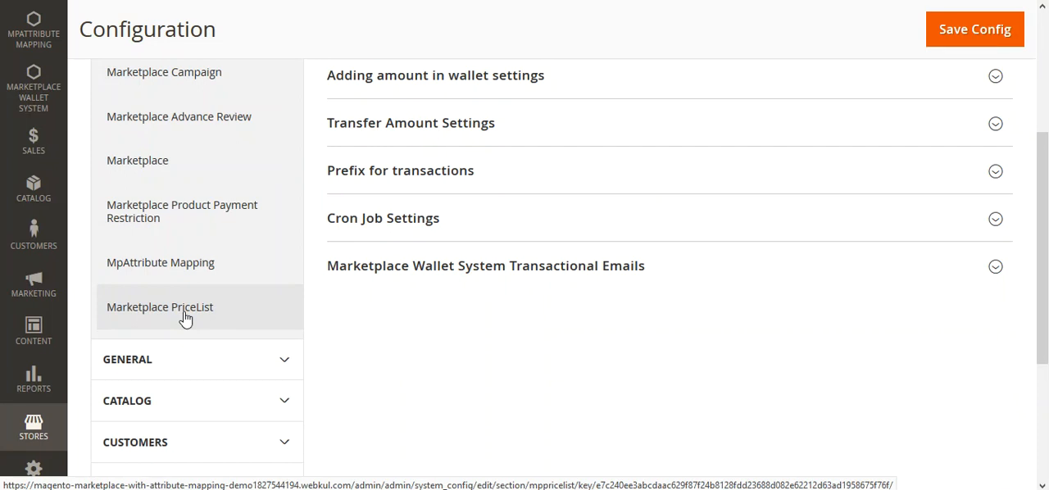
pyautogui.scroll(2, 184, 319)
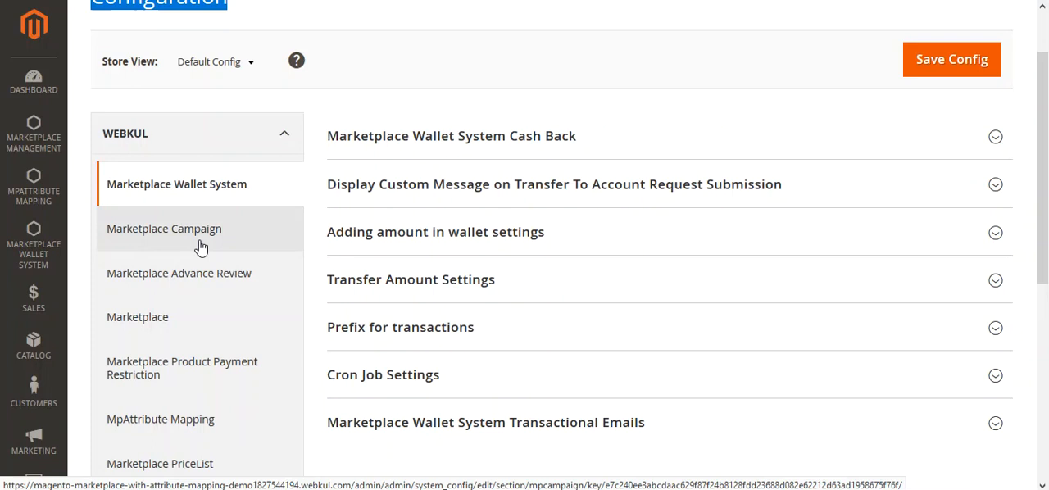
pyautogui.scroll(-3, 196, 331)
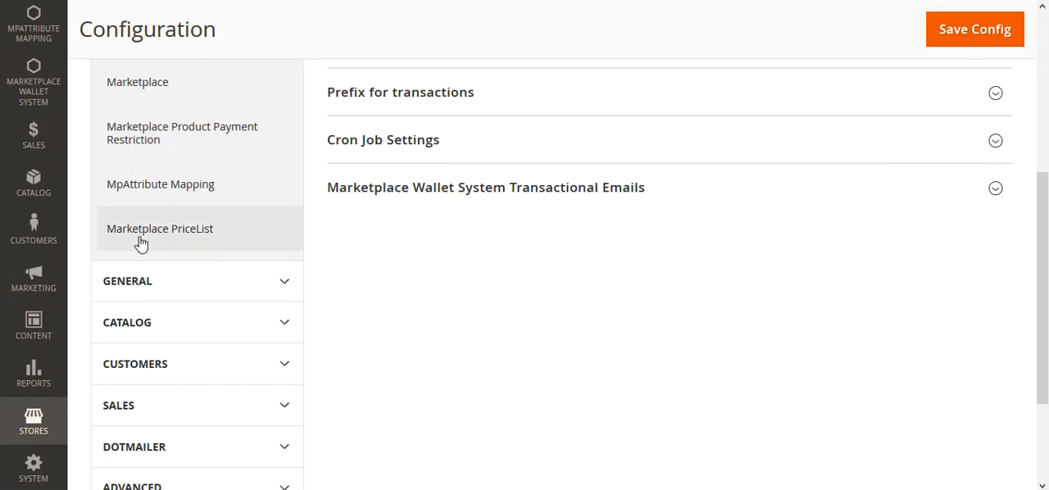
pyautogui.click(188, 237)
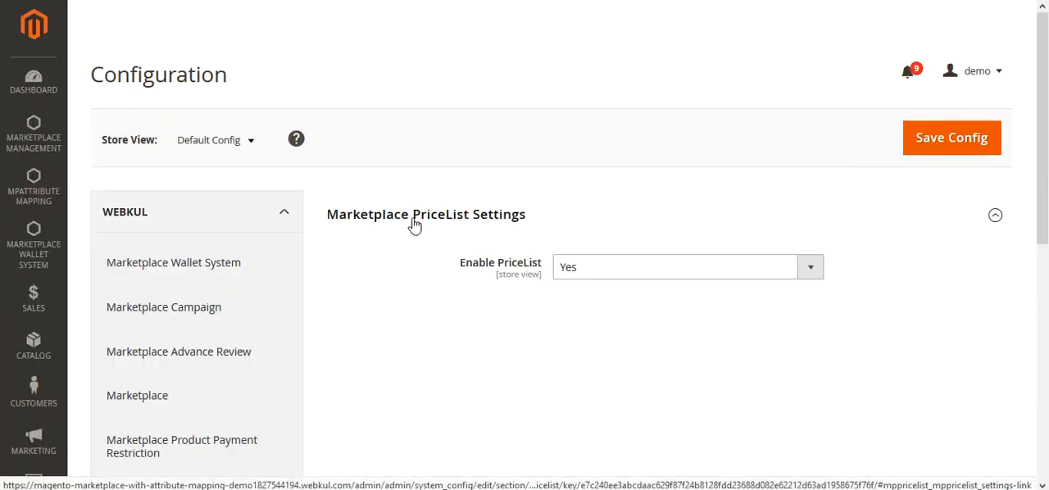
# Set Enable PriceList to Yes and save the configuration
pyautogui.click(628, 278)
pyautogui.click(602, 297)
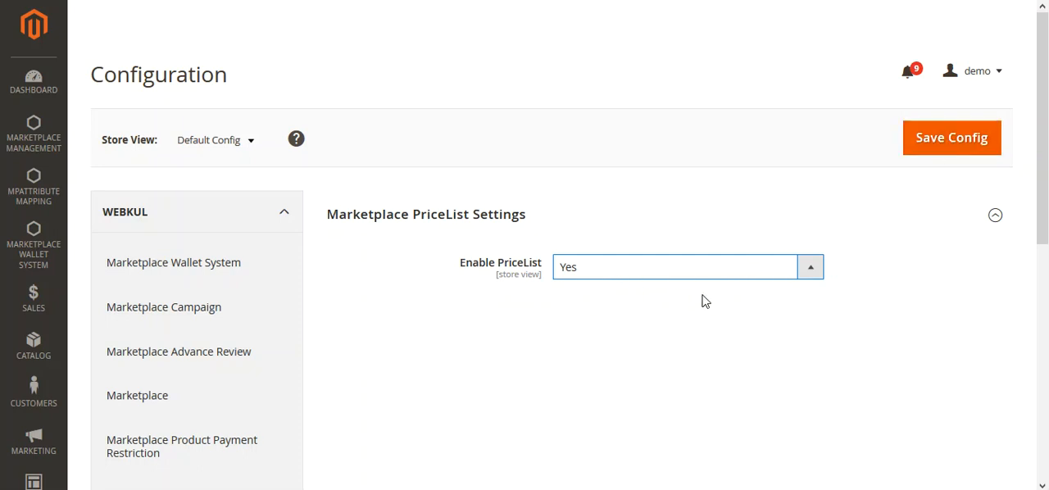
pyautogui.click(933, 147)
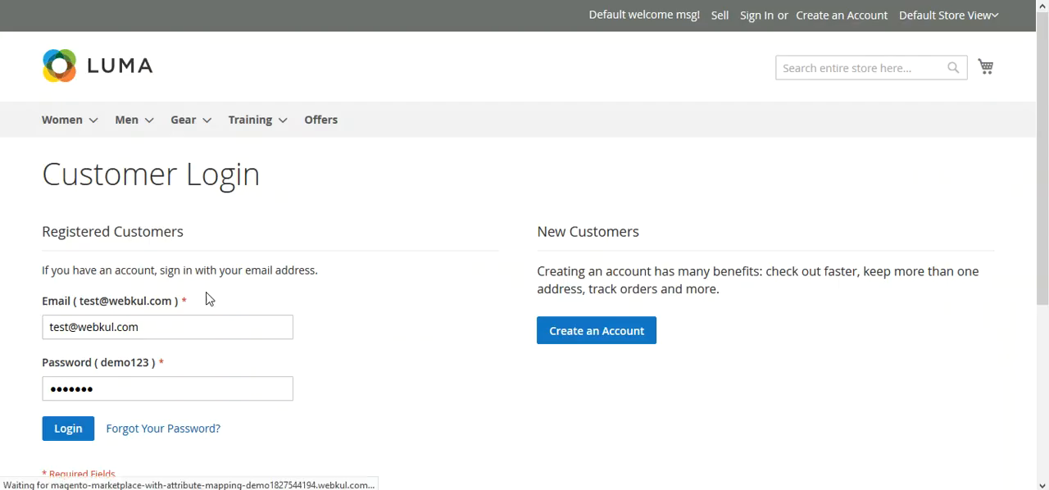
# Log in to the storefront seller account with the prefilled credentials and reveal the Marketplace PriceList options
pyautogui.click(74, 431)
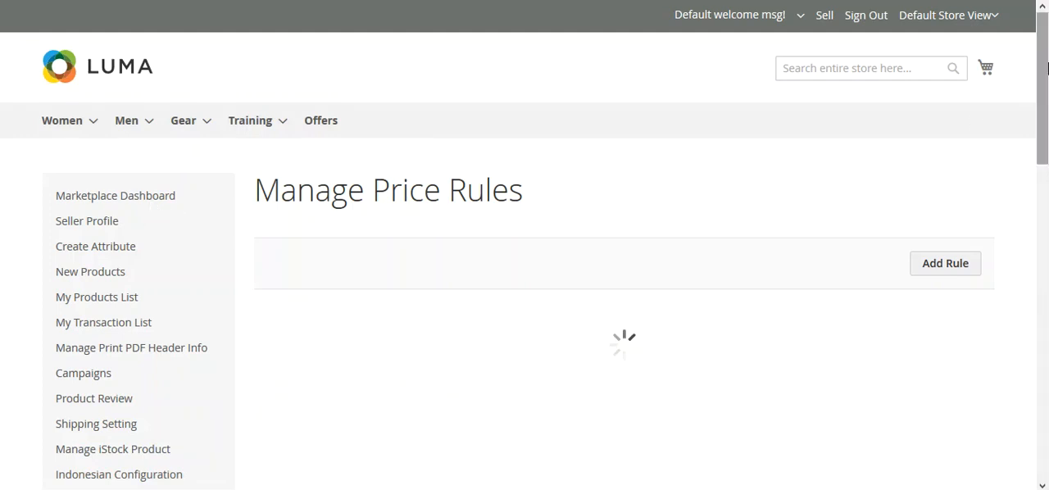
pyautogui.scroll(-2, 117, 243)
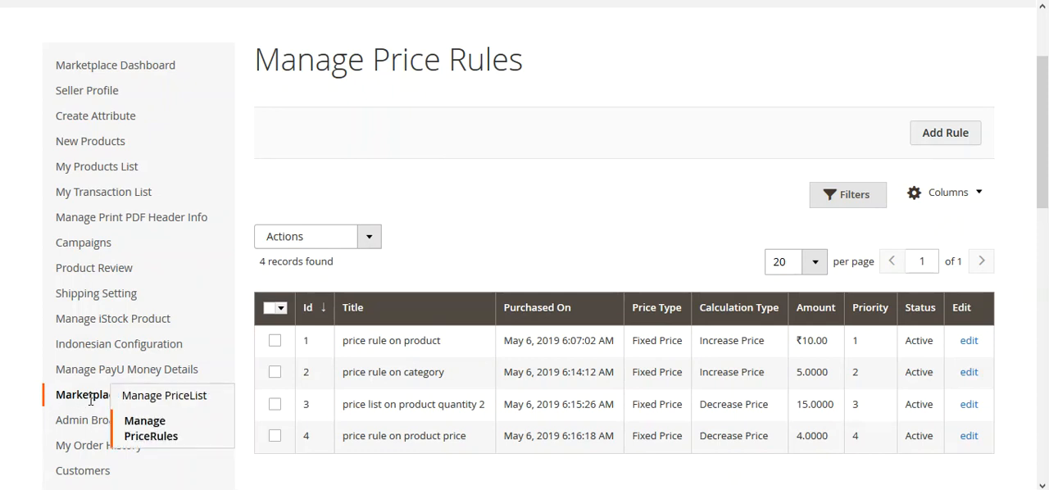
pyautogui.moveTo(81, 399)
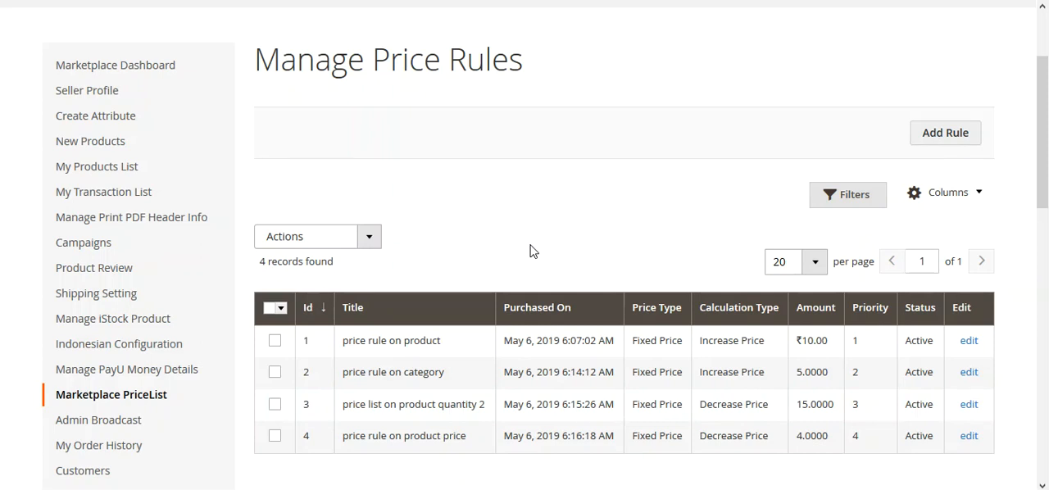
# Open the Manage PriceList page in a new browser tab and switch to it to view the existing price lists
pyautogui.moveTo(134, 396)
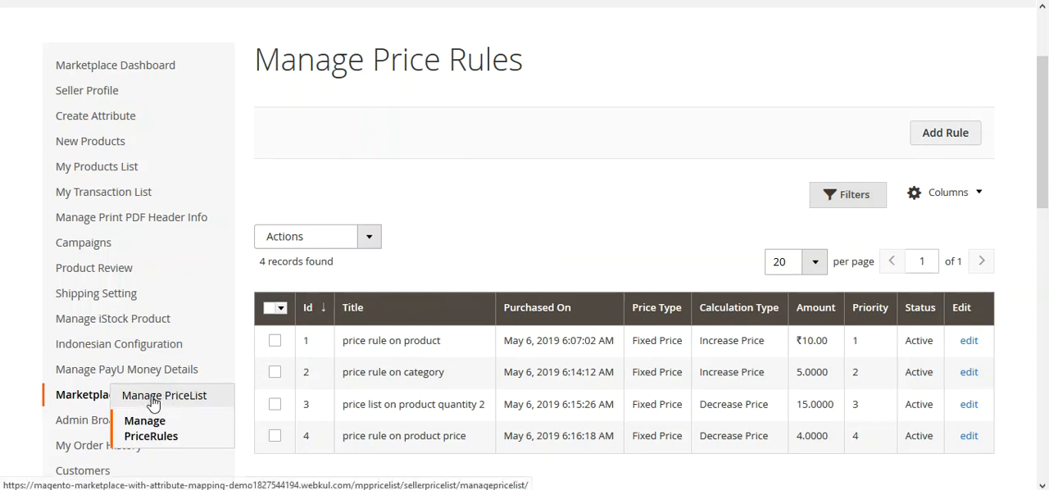
pyautogui.rightClick(153, 402)
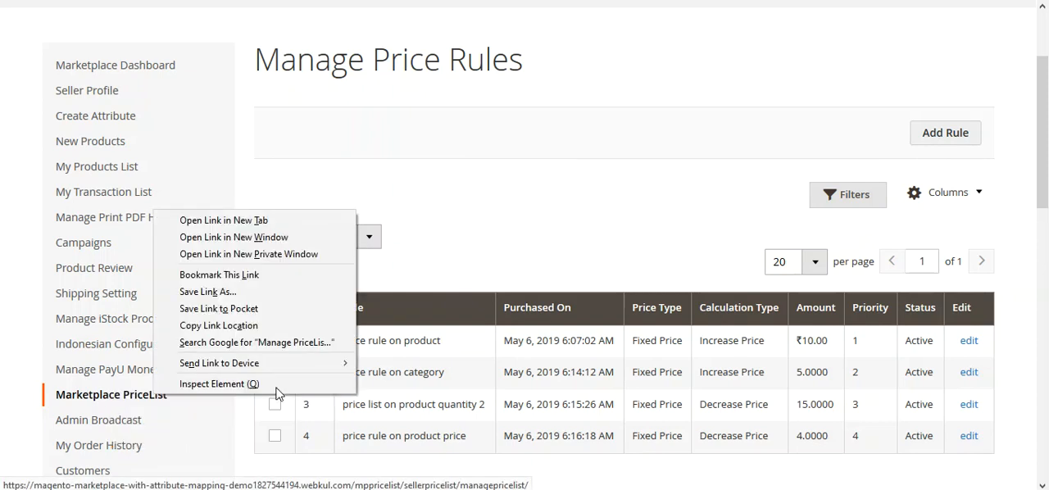
pyautogui.click(275, 221)
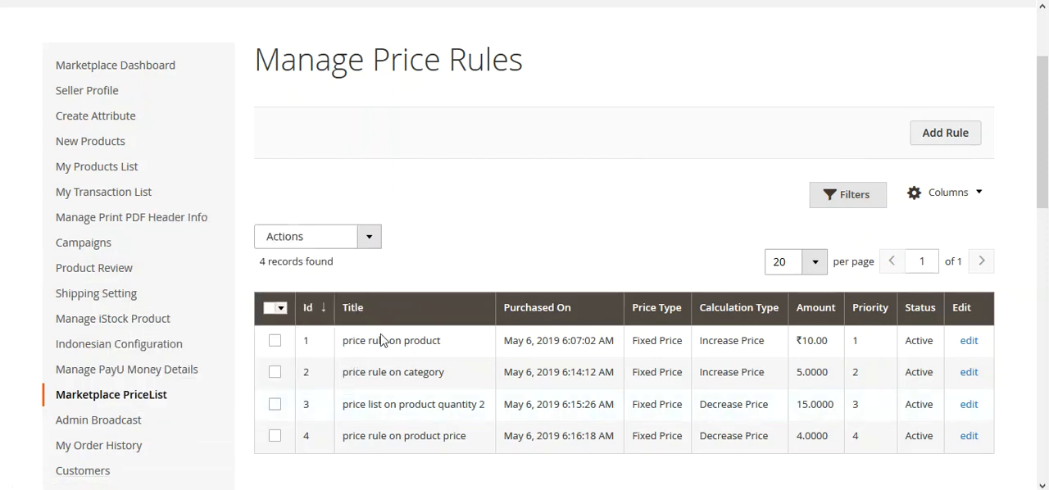
pyautogui.click(634, 1)
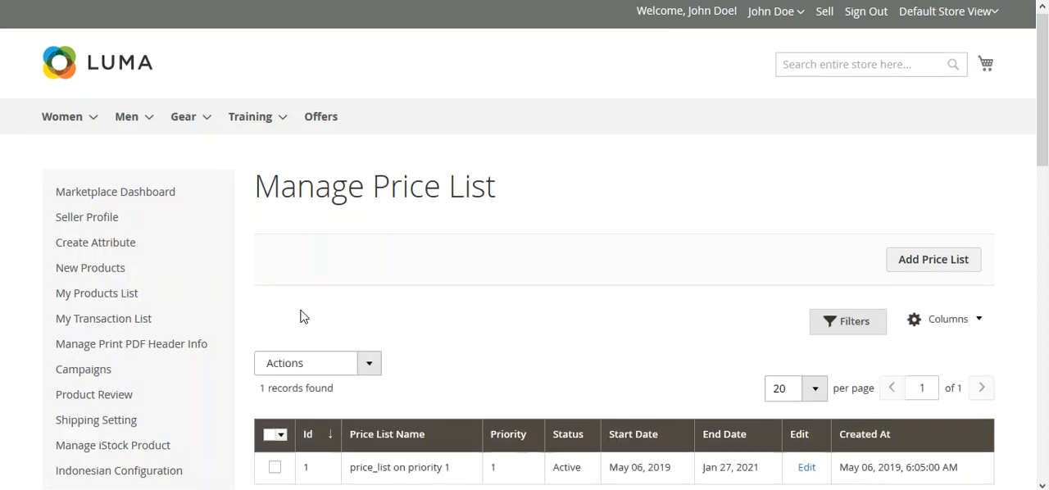
pyautogui.scroll(-2, 300, 316)
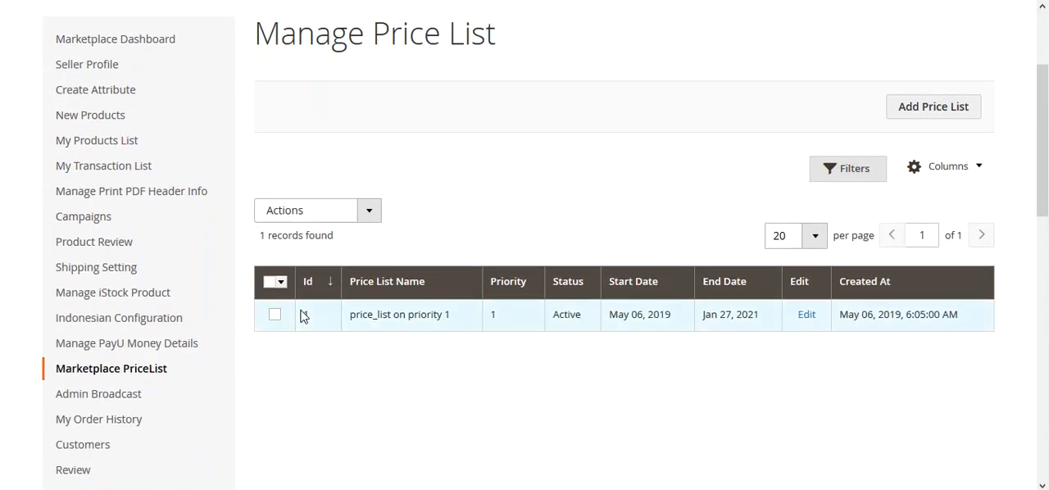
# Return to the Manage Price Rules page and open the form for adding a new rule
pyautogui.moveTo(131, 369)
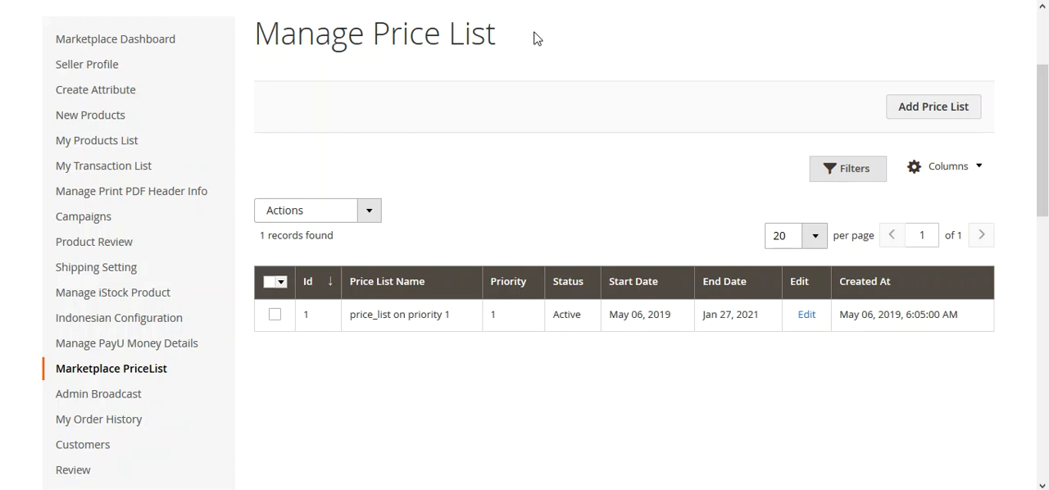
pyautogui.moveTo(197, 318)
pyautogui.moveTo(149, 401)
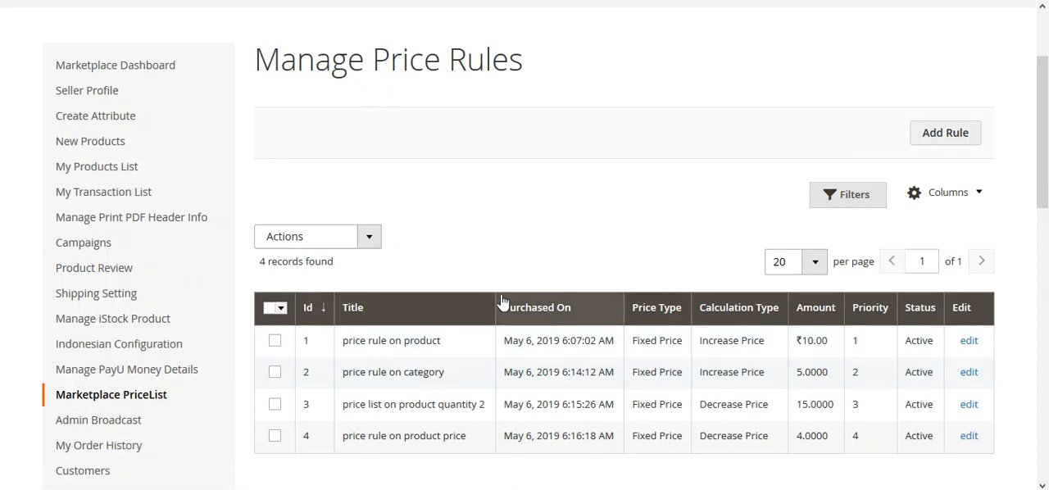
pyautogui.click(944, 141)
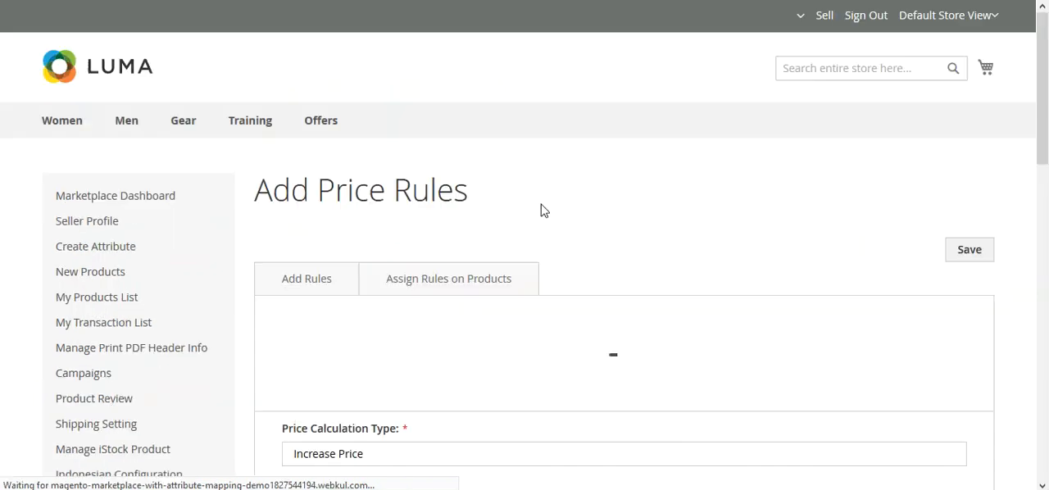
# Examine the fields of the new price rule form, from Price Rule Name through Applicable On and Status
pyautogui.scroll(-3, 541, 210)
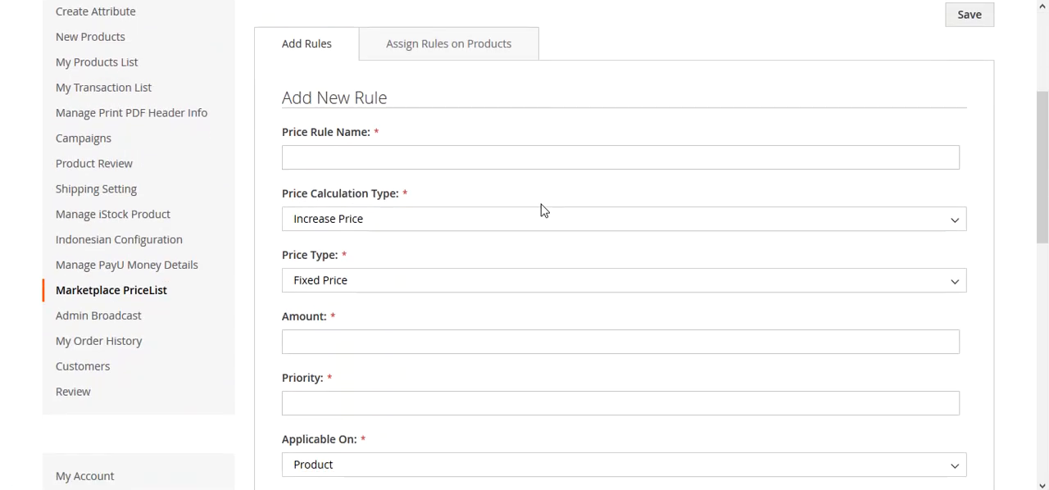
pyautogui.scroll(1, 755, 135)
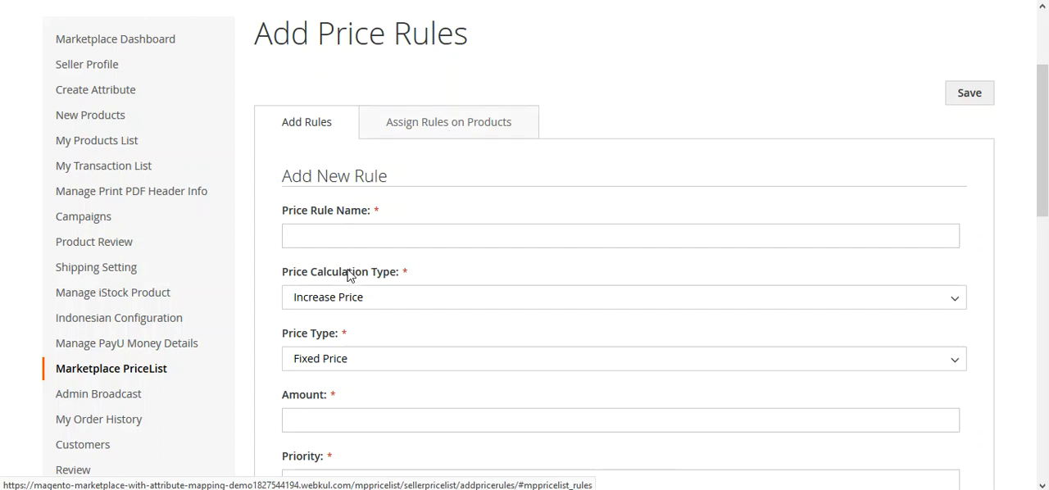
pyautogui.scroll(-4, 369, 395)
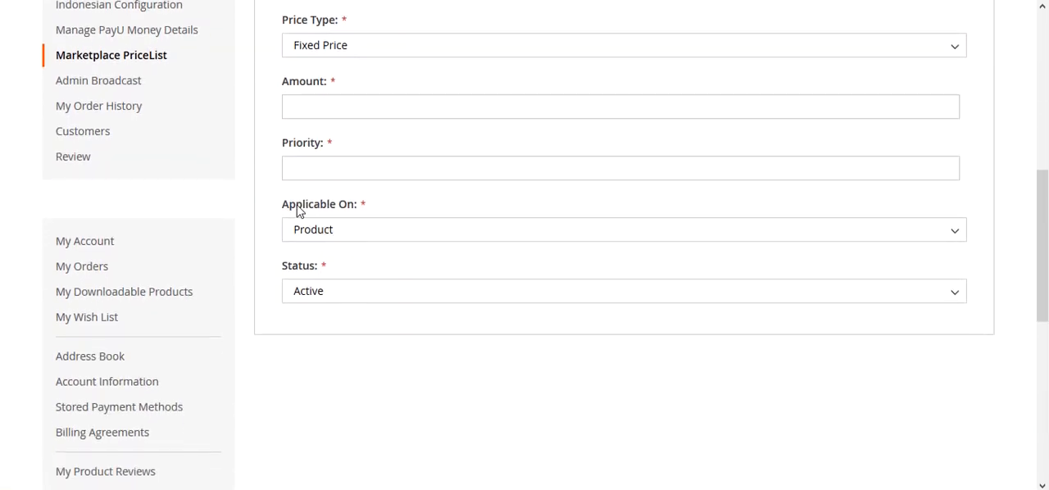
pyautogui.moveTo(296, 205); pyautogui.dragTo(347, 206)
pyautogui.scroll(2, 354, 238)
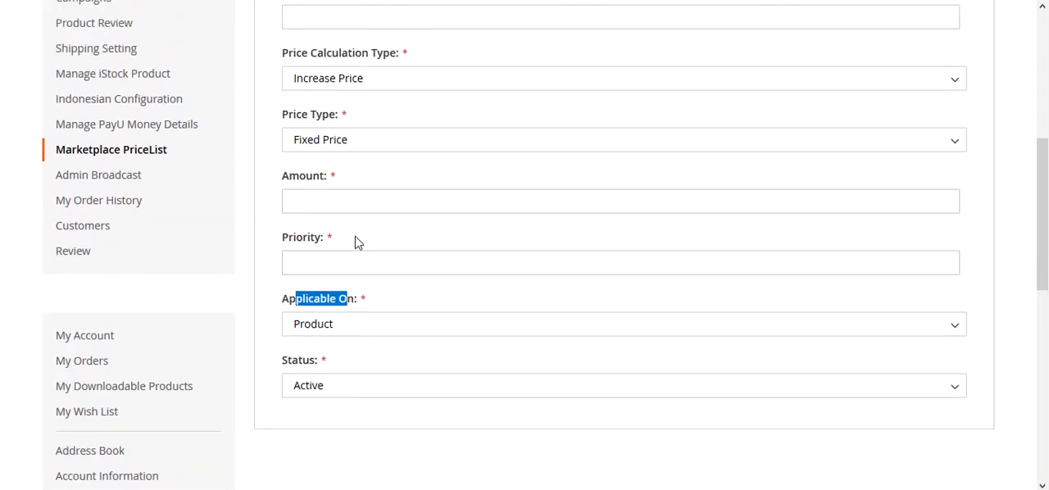
pyautogui.scroll(3, 336, 391)
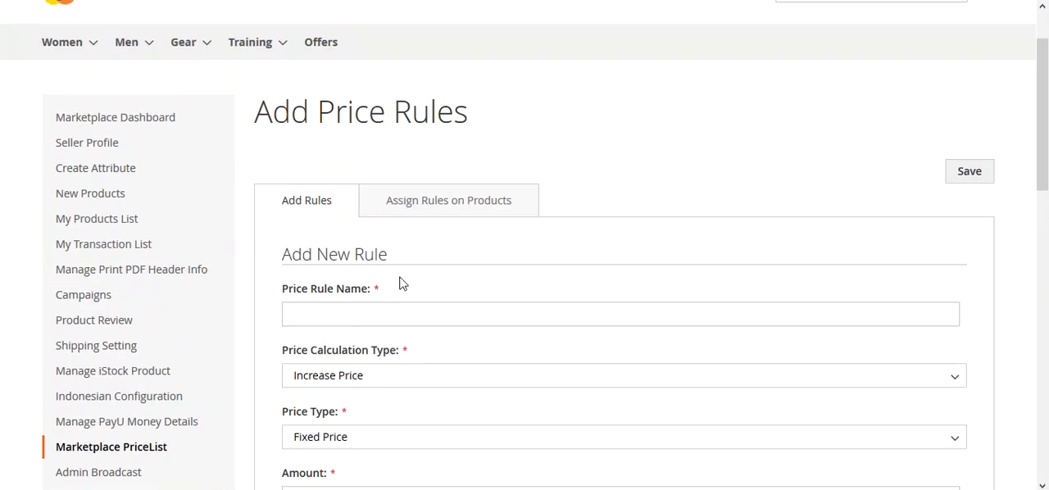
pyautogui.scroll(-4, 513, 279)
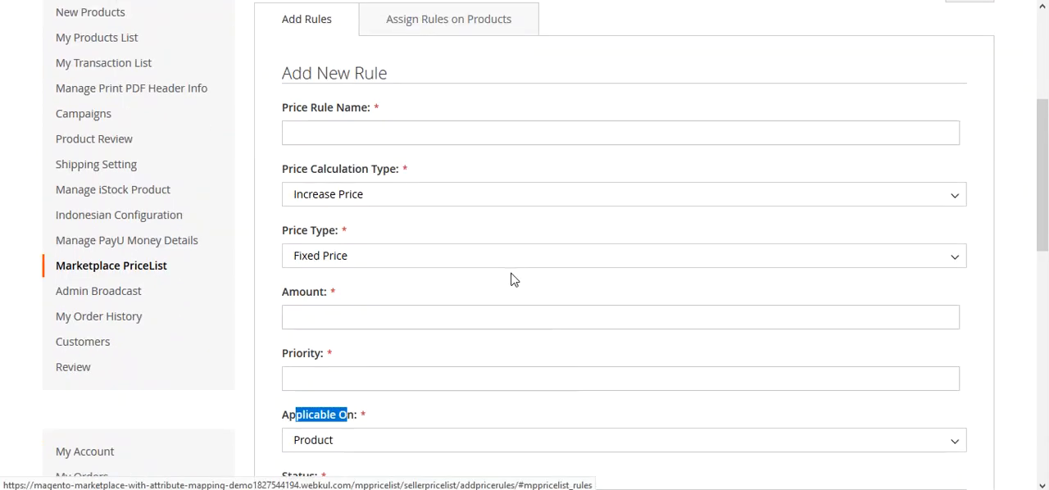
# Set Applicable On to Category and view the category choices offered for the rule
pyautogui.click(342, 310)
pyautogui.click(335, 354)
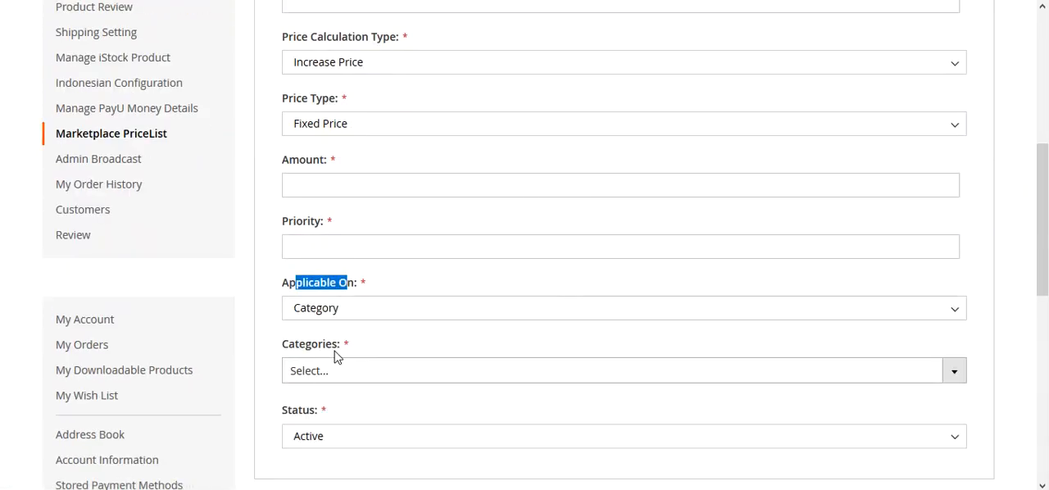
pyautogui.scroll(-1, 328, 360)
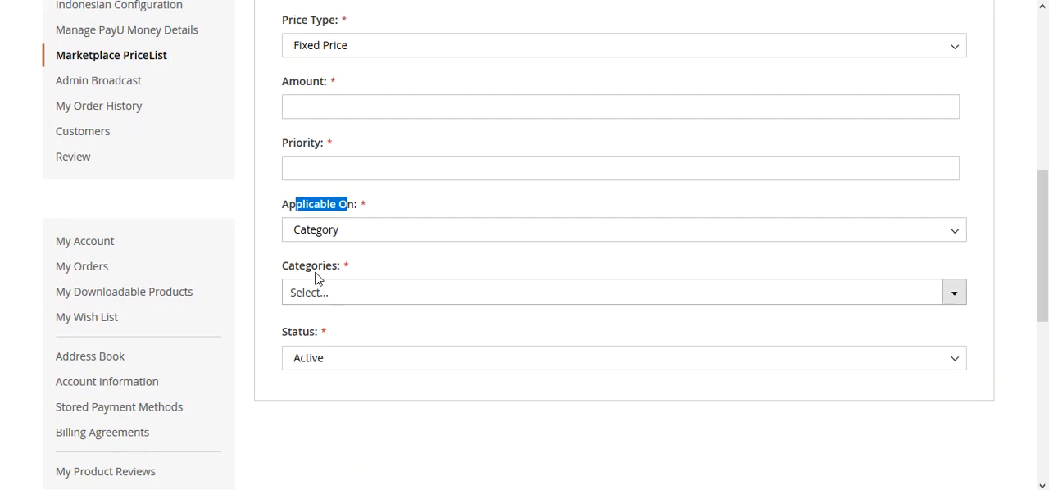
pyautogui.click(951, 295)
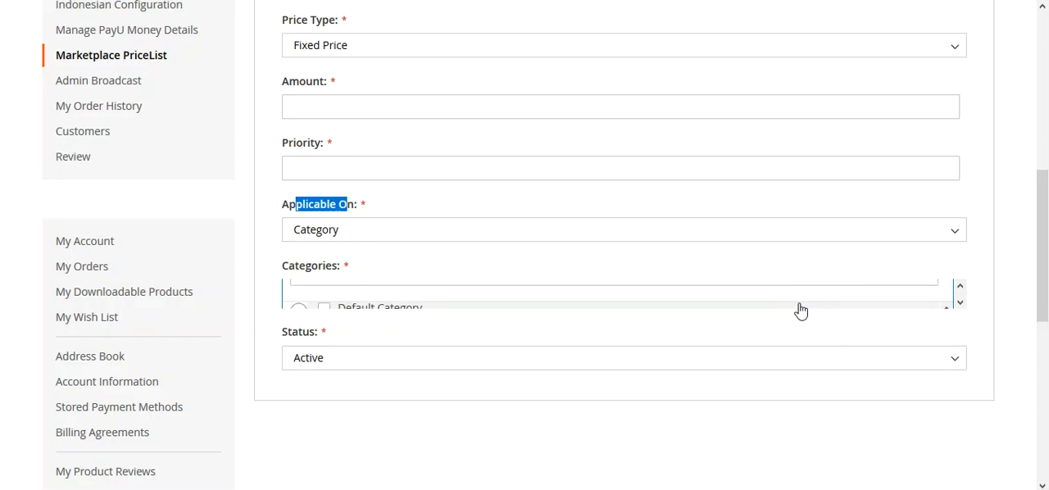
pyautogui.scroll(3, 492, 260)
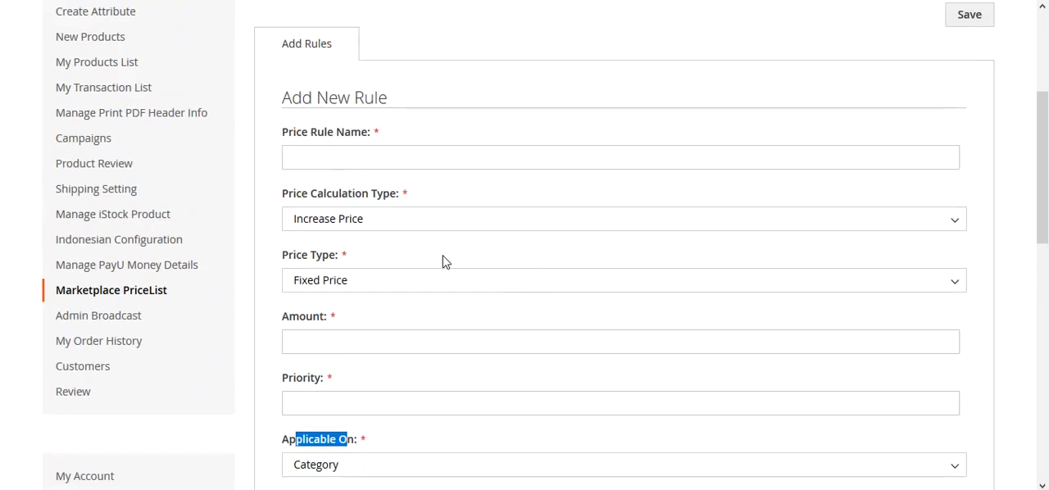
pyautogui.scroll(-3, 443, 260)
# Switch Applicable On to Product Quantity and activate the Quantity field
pyautogui.click(359, 232)
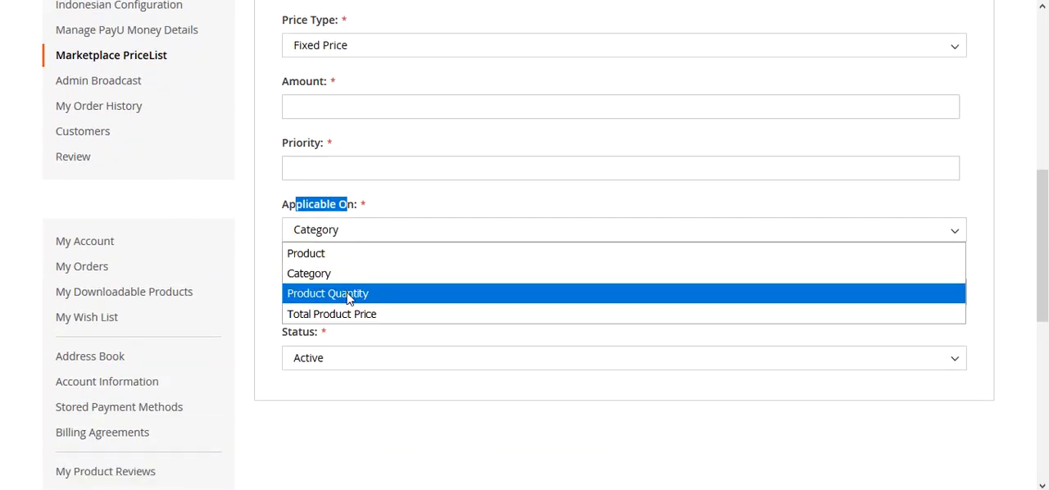
pyautogui.click(348, 297)
pyautogui.scroll(5, 361, 305)
pyautogui.scroll(-4, 361, 307)
pyautogui.scroll(-1, 344, 328)
pyautogui.click(335, 288)
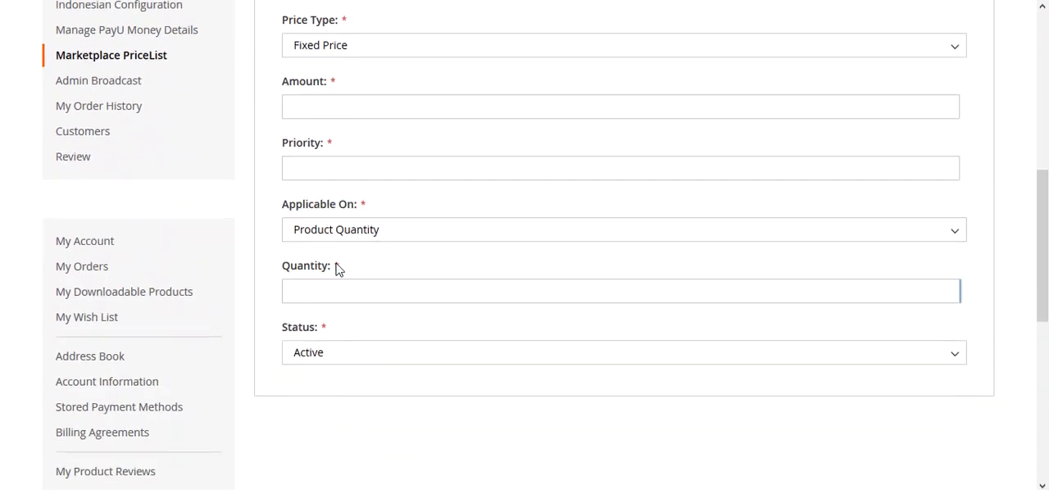
# Switch Applicable On to Total Product Price to bring up its Total field
pyautogui.click(356, 232)
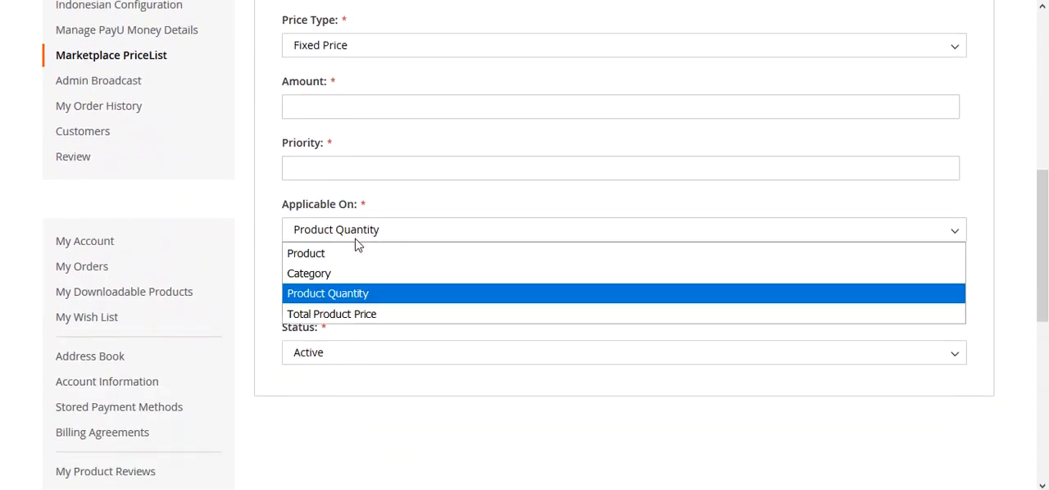
pyautogui.click(354, 314)
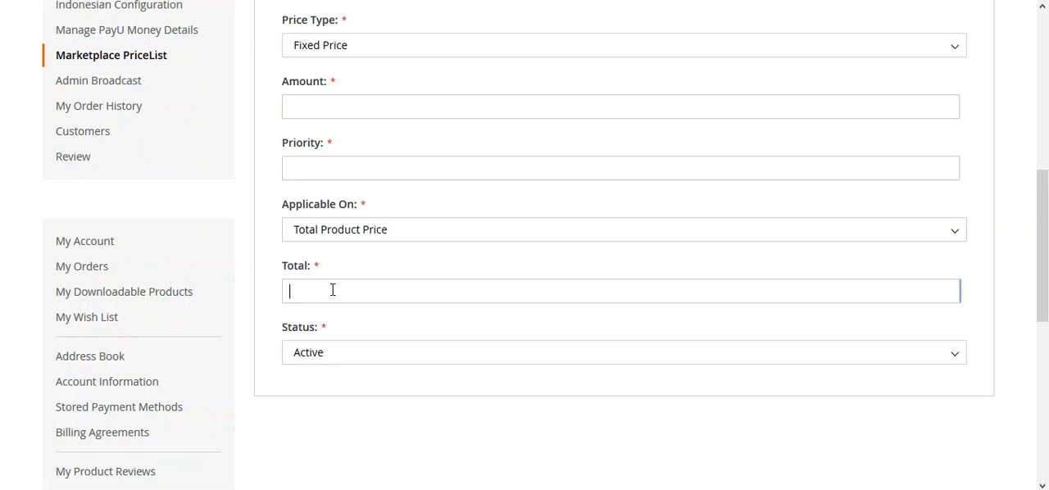
pyautogui.scroll(4, 340, 319)
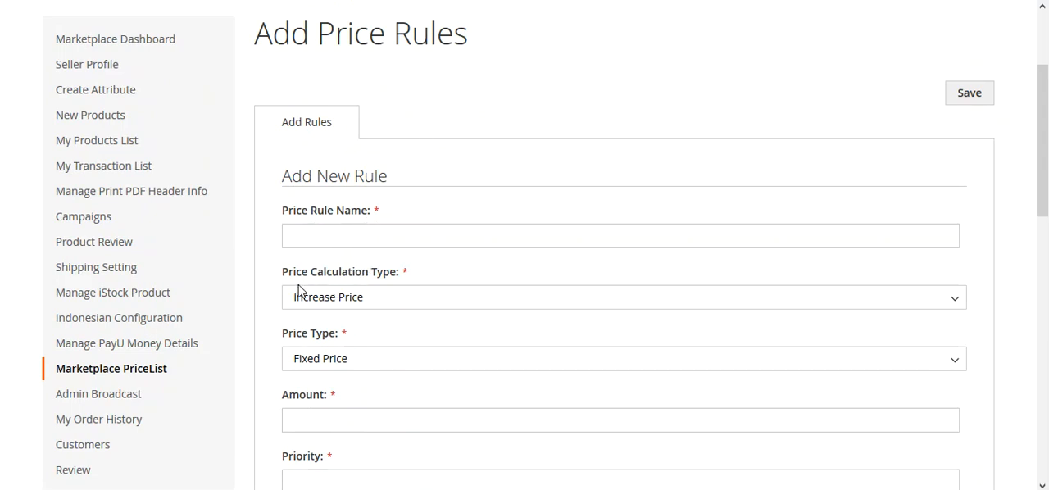
# Review the options available under Price Calculation Type and Price Type in the new rule form
pyautogui.moveTo(289, 274); pyautogui.dragTo(414, 287)
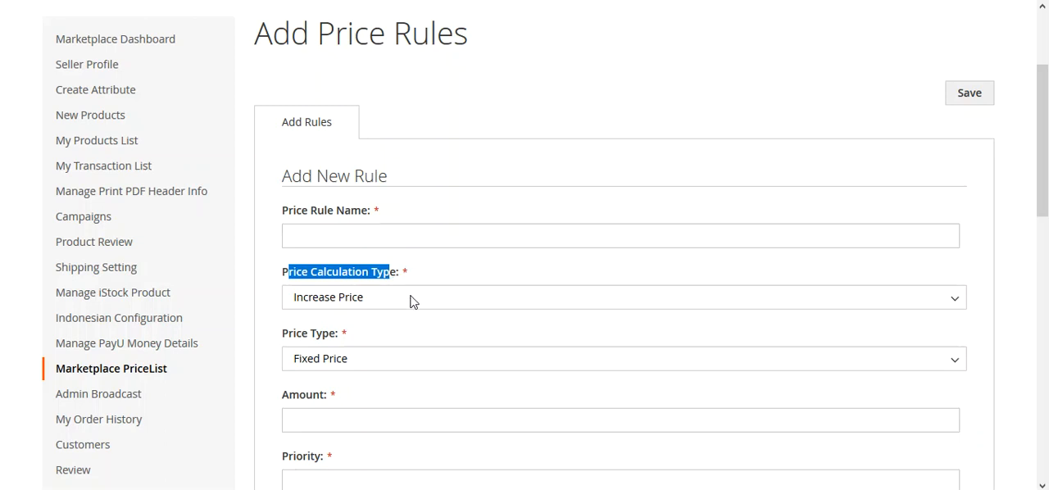
pyautogui.click(410, 298)
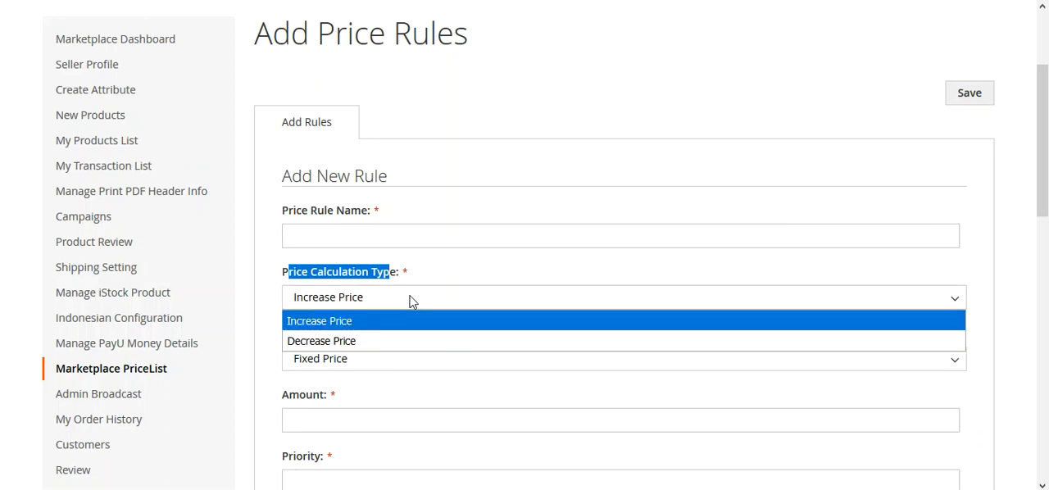
pyautogui.click(445, 273)
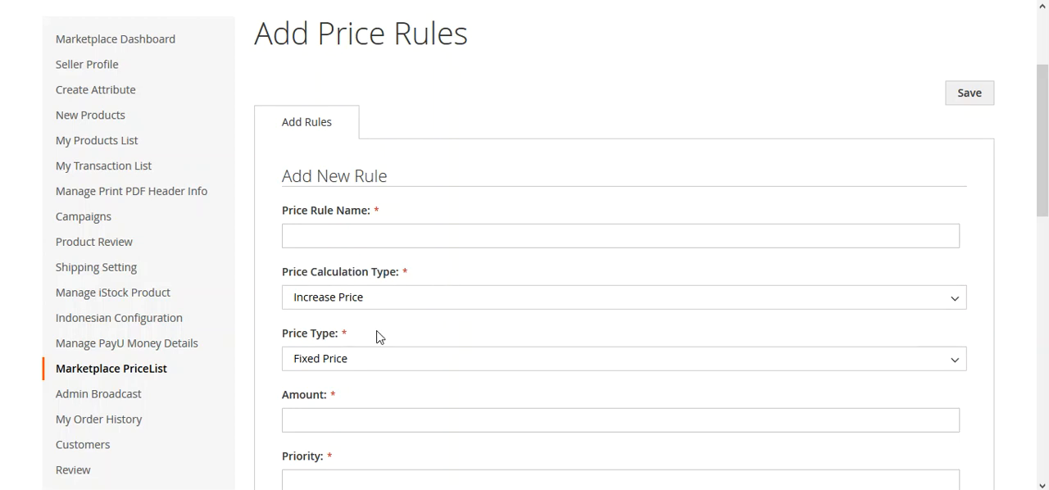
pyautogui.scroll(-3, 378, 337)
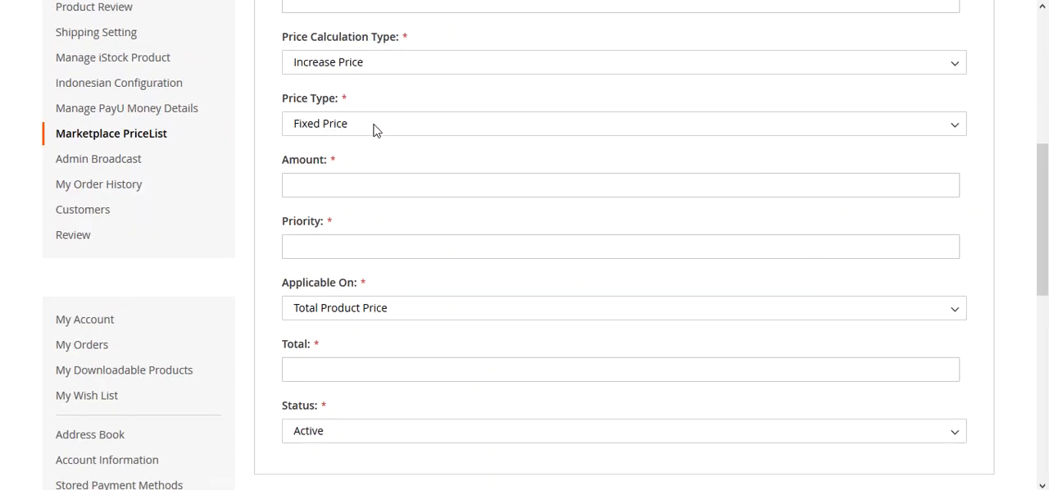
pyautogui.click(373, 130)
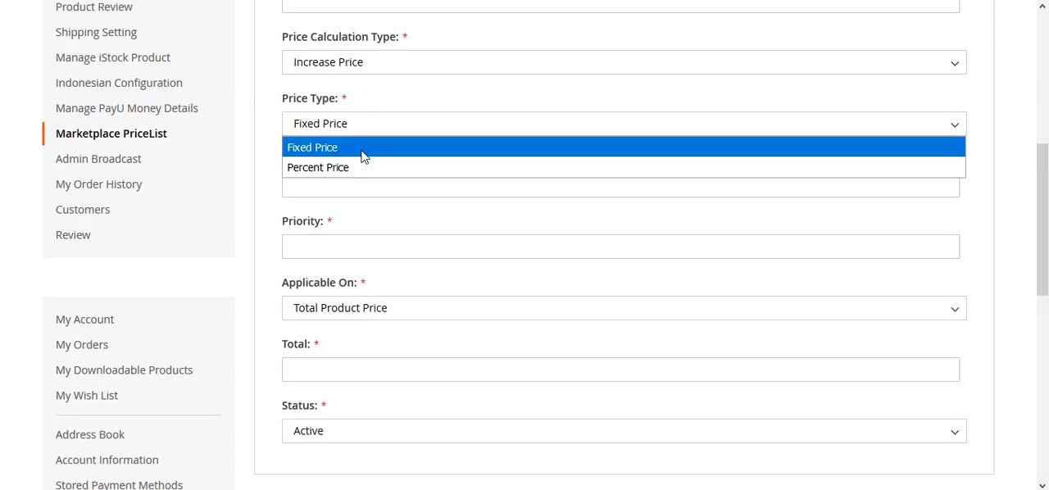
pyautogui.click(282, 211)
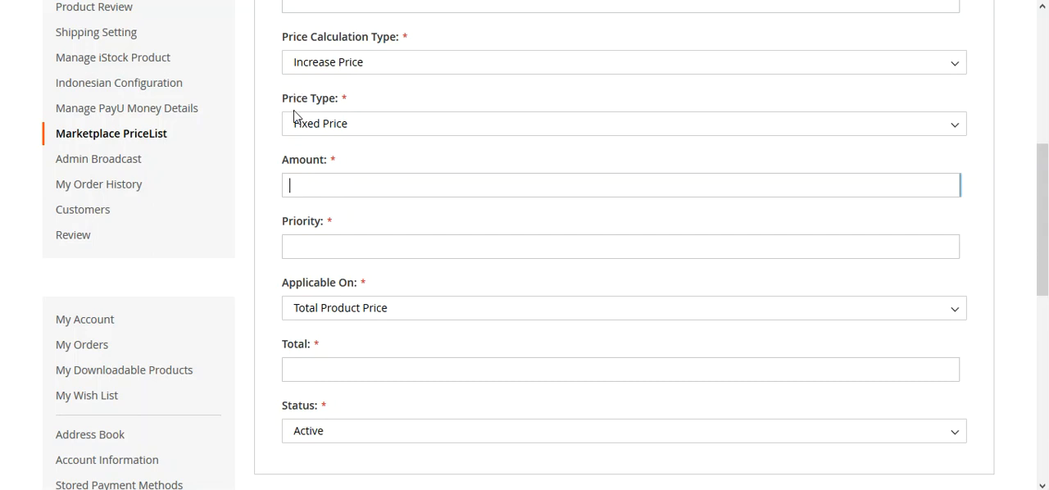
# Review the Price Type, Priority and Applicable On fields, including the list of Applicable On options
pyautogui.moveTo(282, 105); pyautogui.dragTo(334, 110)
pyautogui.click(317, 248)
pyautogui.moveTo(285, 288); pyautogui.dragTo(353, 288)
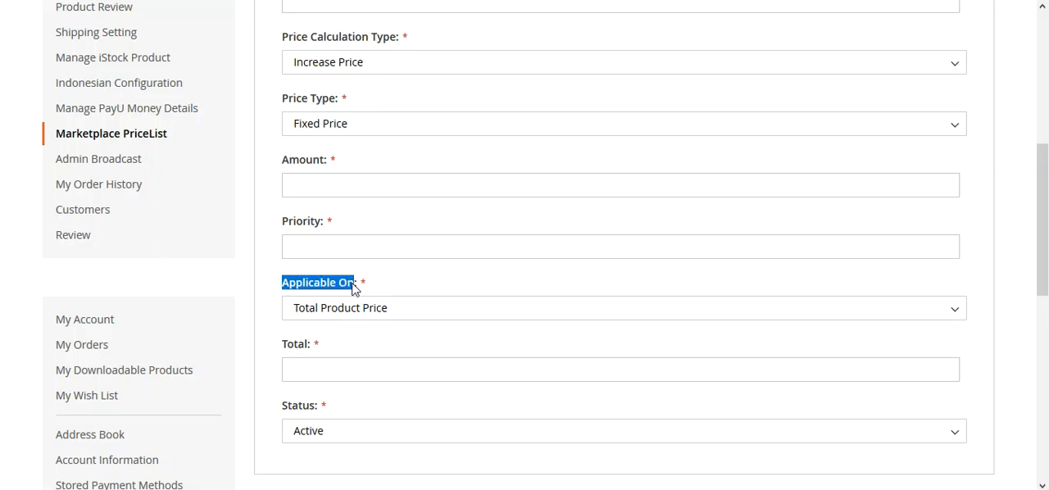
pyautogui.click(334, 312)
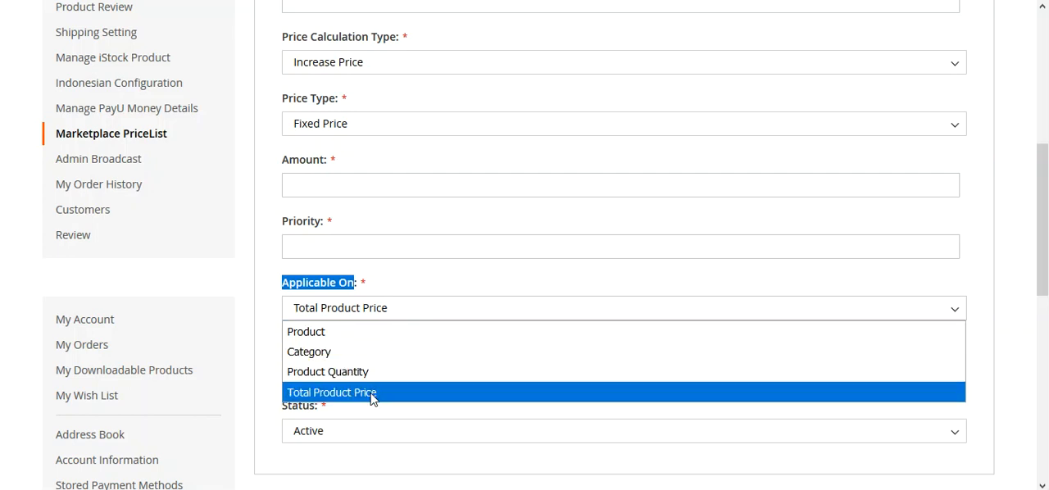
pyautogui.click(273, 354)
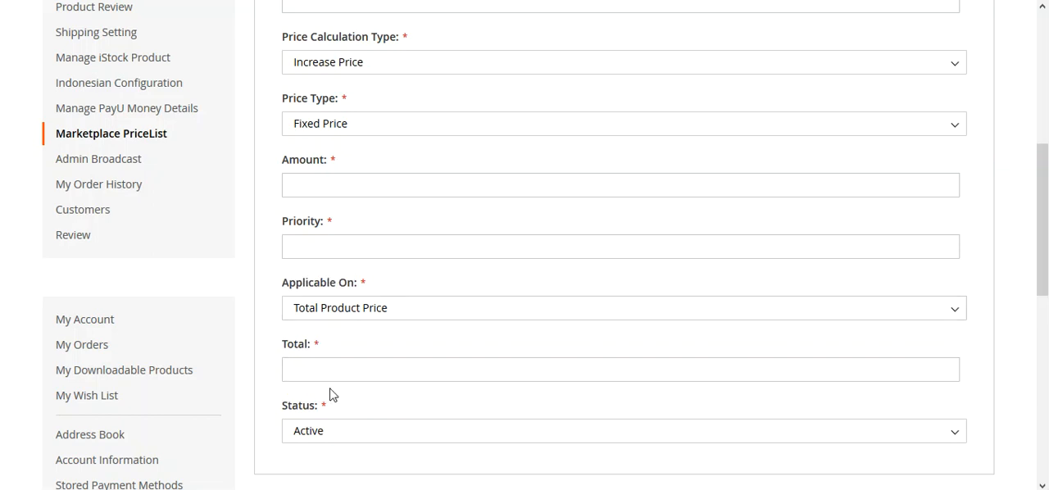
pyautogui.click(348, 310)
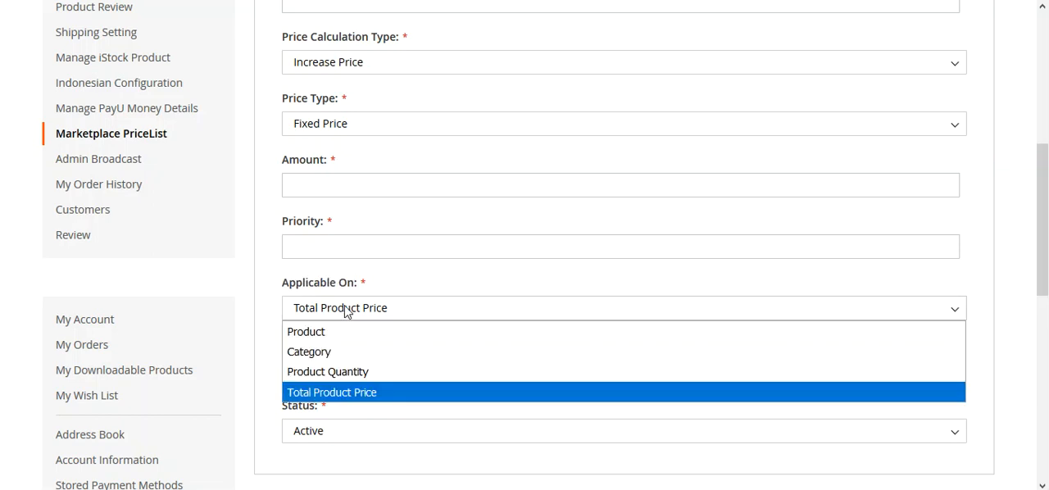
pyautogui.click(276, 340)
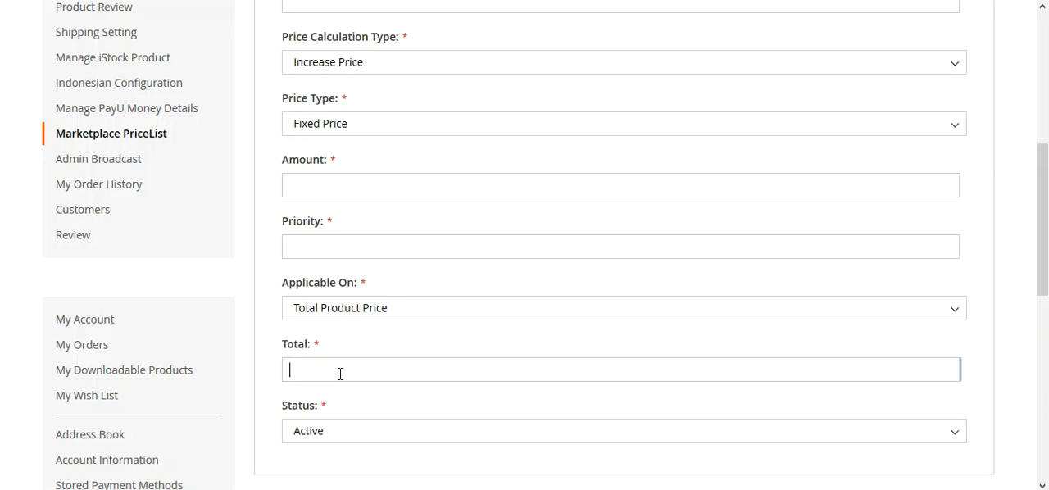
# Set Applicable On to Product and view the products the rule can be assigned to
pyautogui.click(349, 311)
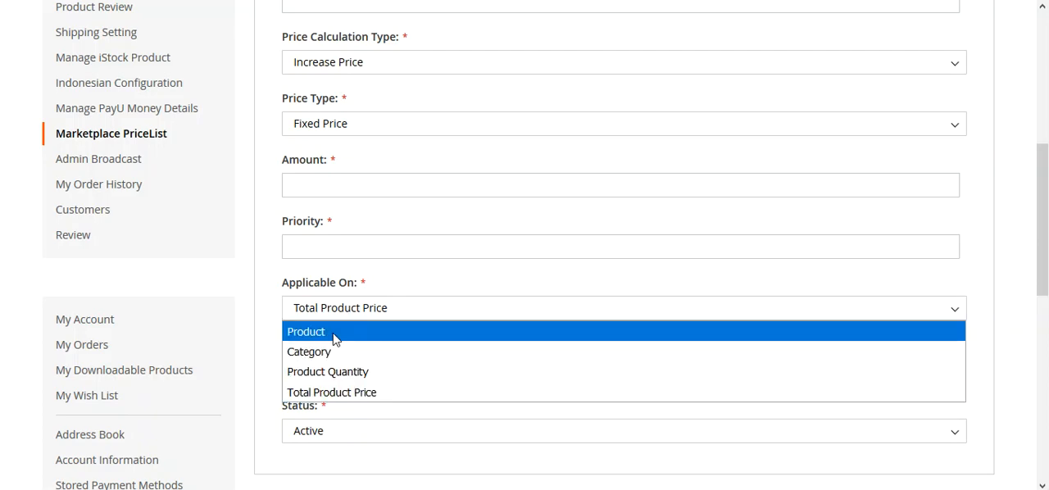
pyautogui.click(335, 335)
pyautogui.scroll(3, 332, 368)
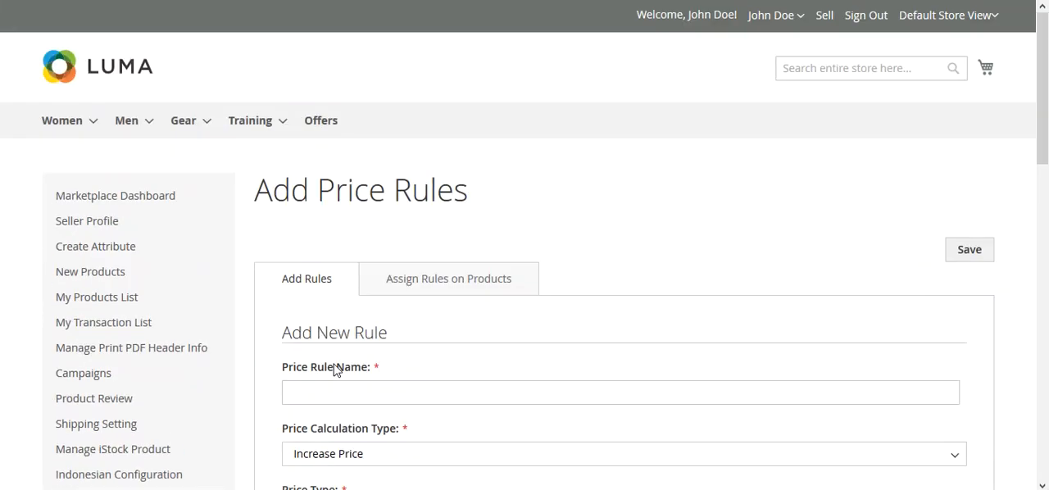
pyautogui.click(426, 292)
pyautogui.scroll(-4, 380, 174)
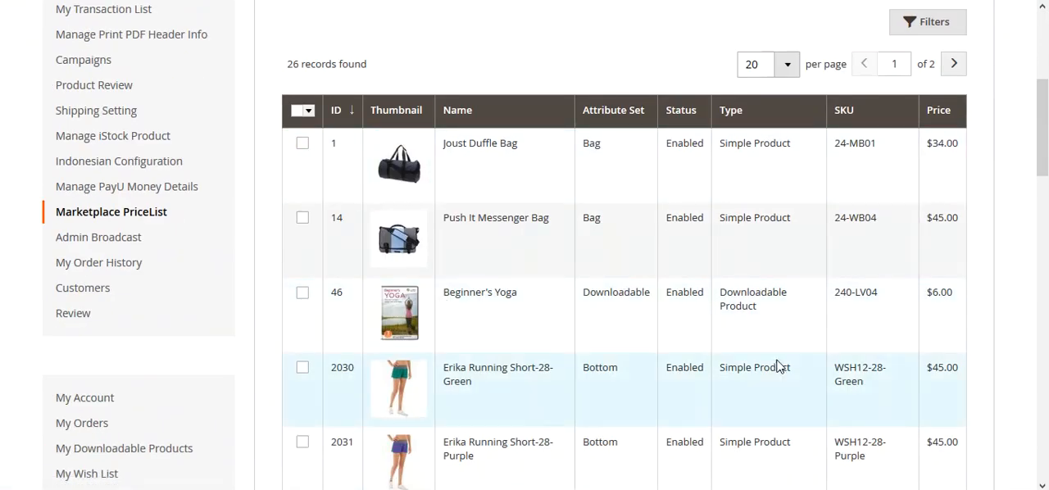
pyautogui.scroll(3, 387, 305)
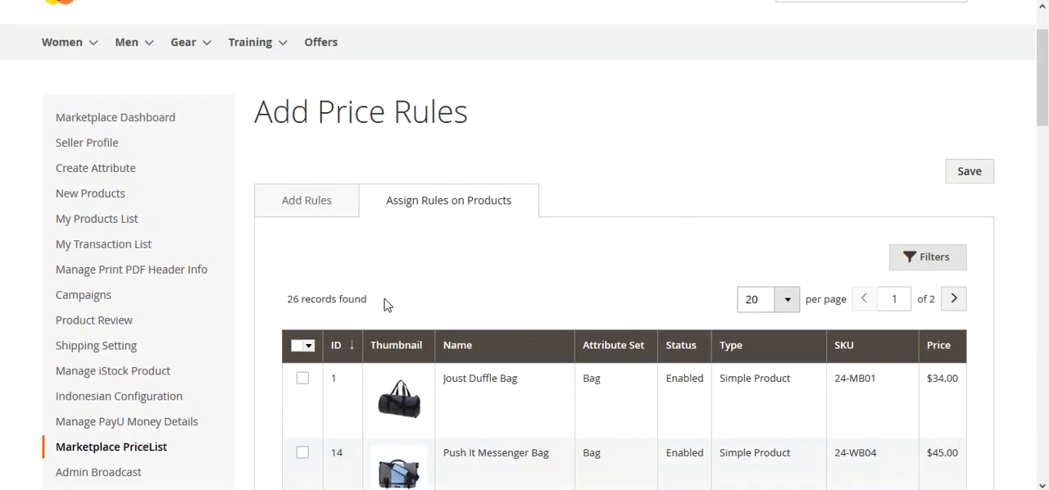
# Return to the rule form and enter "20 % off on product" as the Price Rule Name
pyautogui.click(308, 200)
pyautogui.scroll(-3, 353, 344)
pyautogui.scroll(-1, 356, 340)
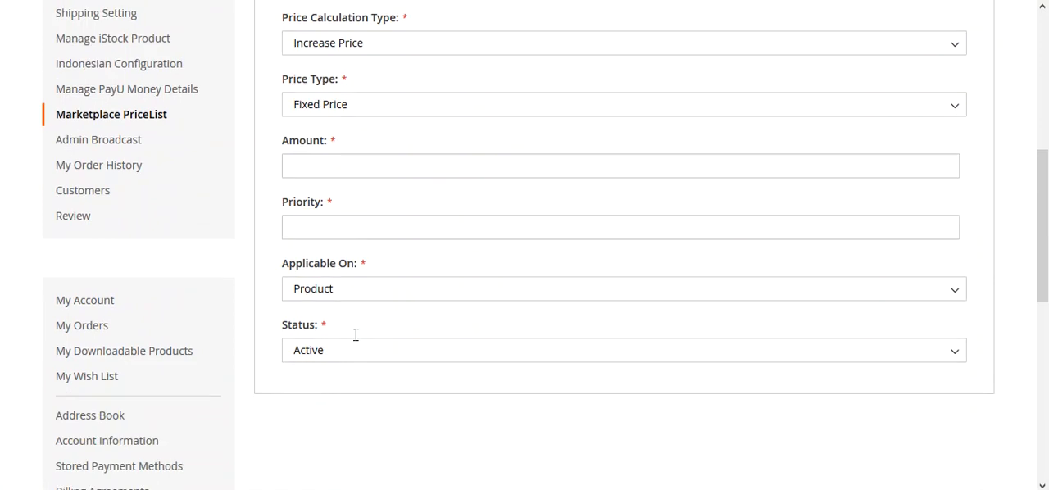
pyautogui.scroll(2, 355, 335)
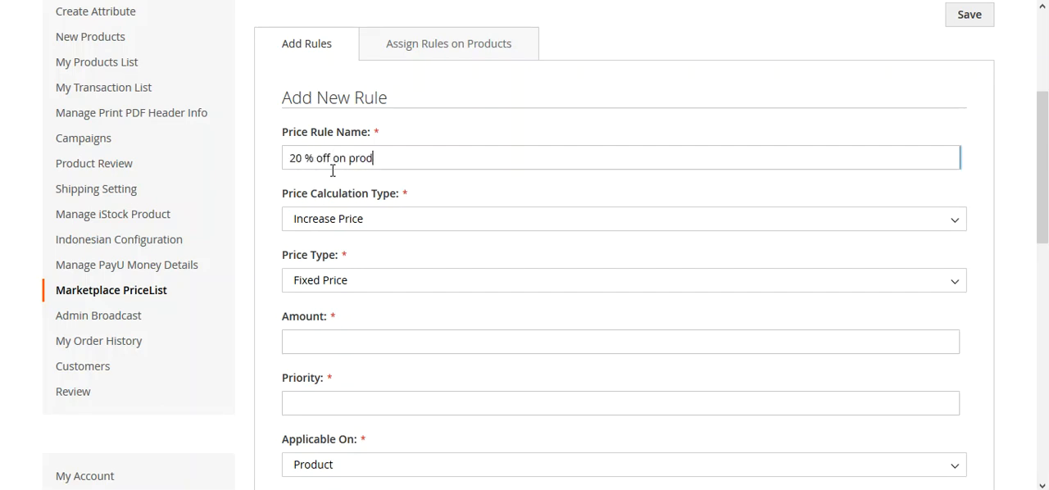
pyautogui.tripleClick(333, 168)
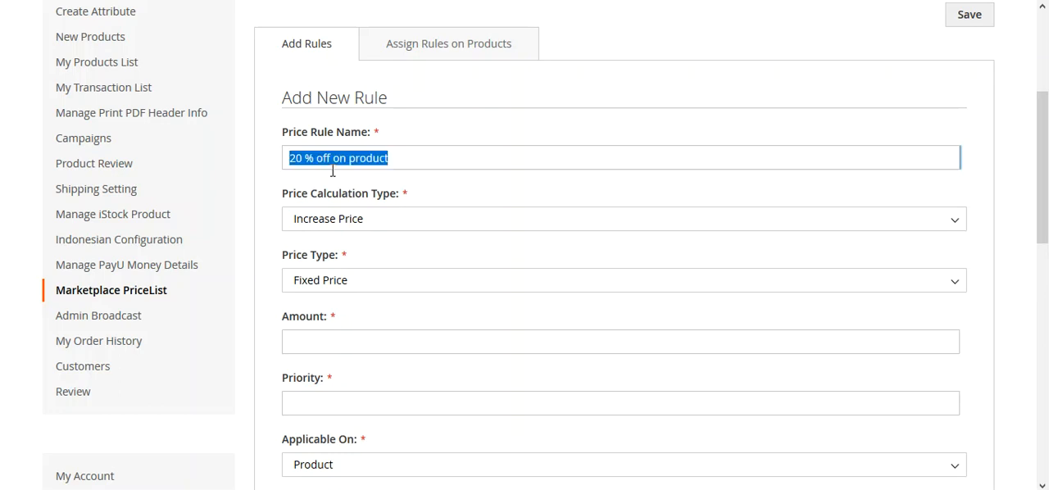
# Set the rule's Price Calculation Type to Decrease Price
pyautogui.click(384, 227)
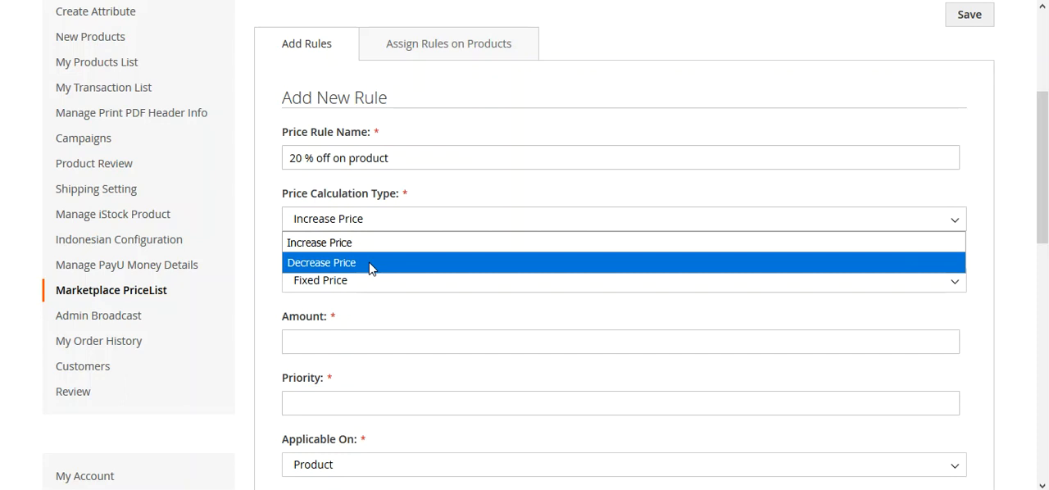
pyautogui.click(370, 262)
pyautogui.scroll(-2, 359, 271)
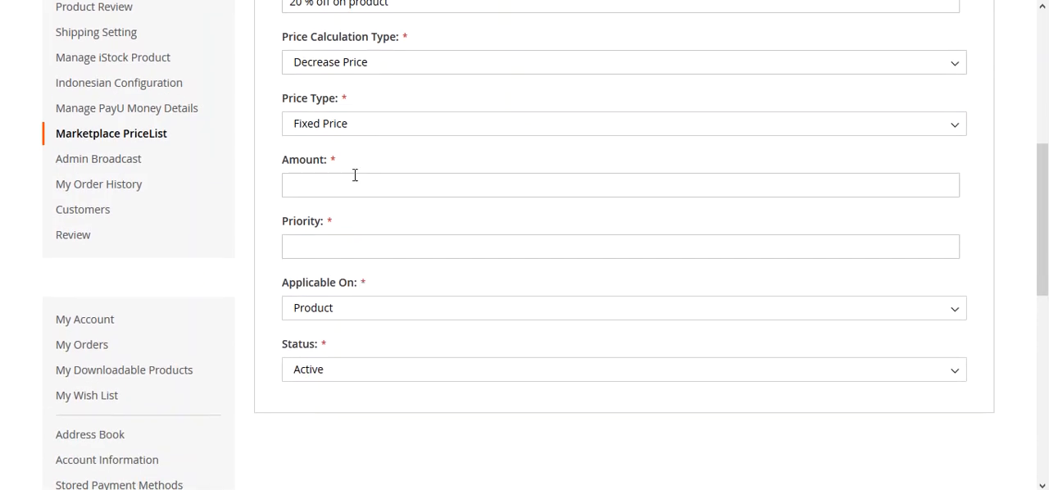
# Set the Price Type to Percent Price and enter an Amount of 20
pyautogui.click(368, 127)
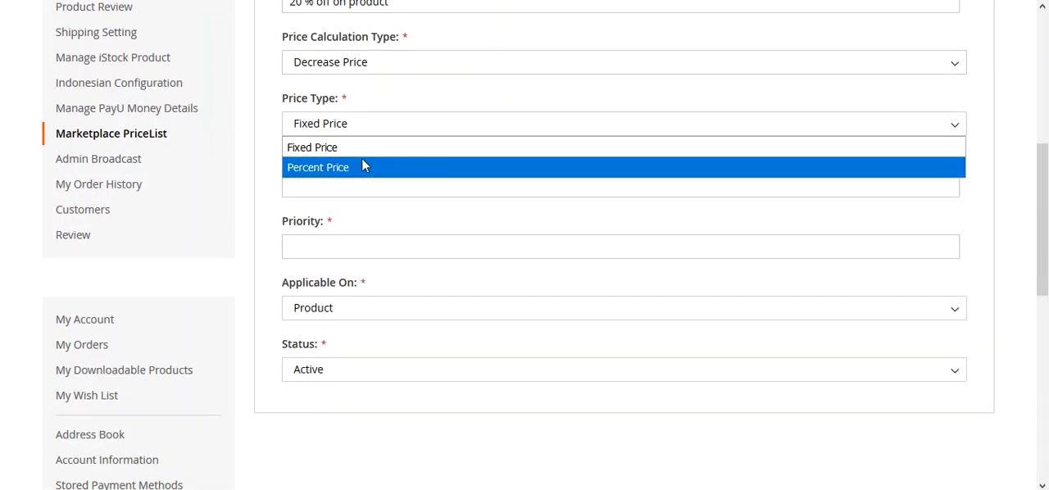
pyautogui.click(365, 152)
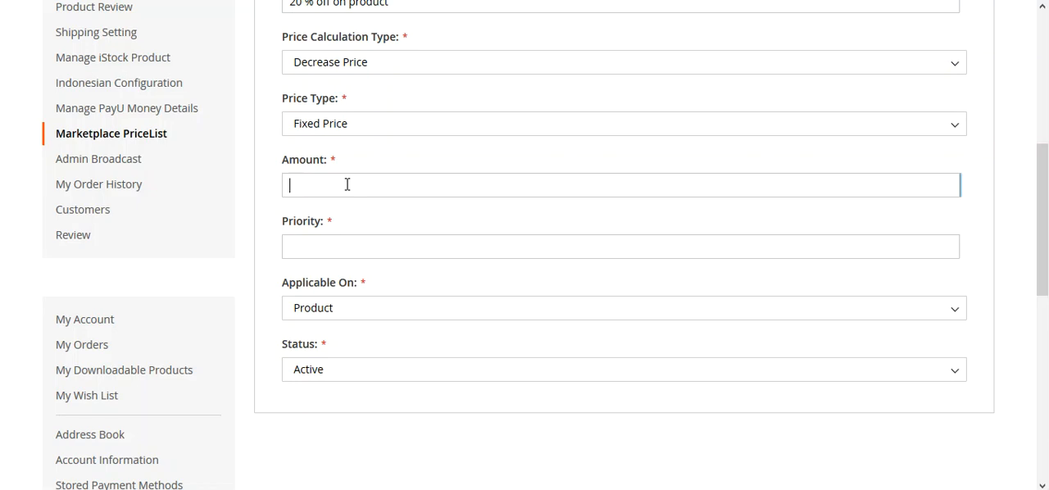
pyautogui.click(353, 129)
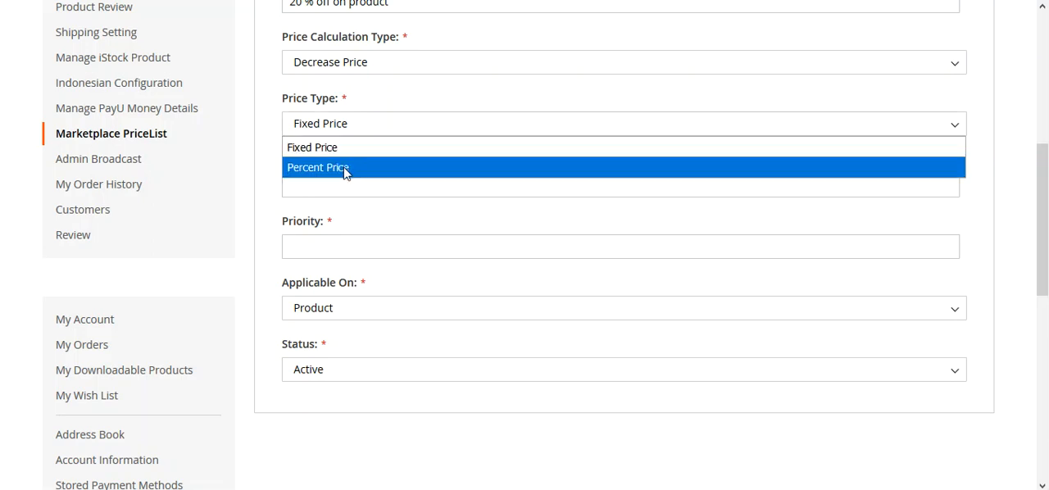
pyautogui.click(343, 167)
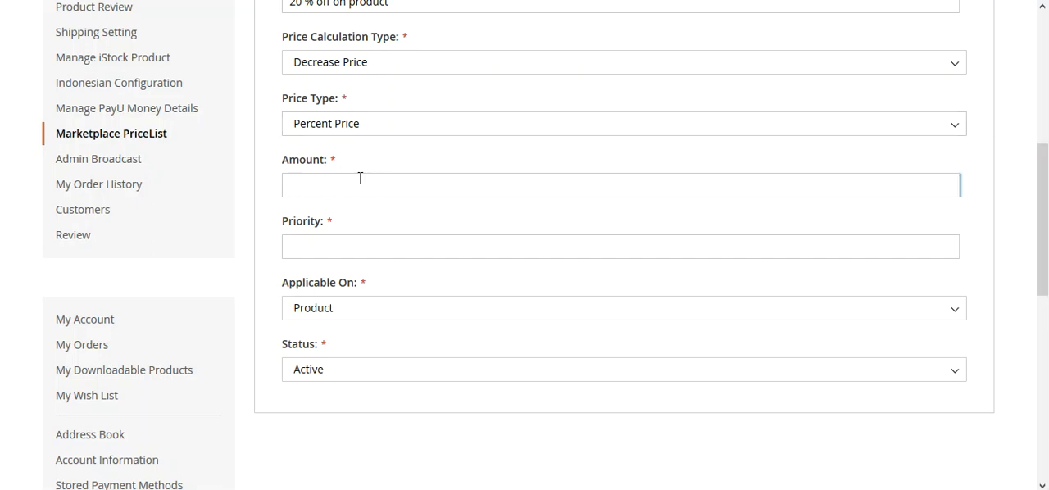
pyautogui.write('20')
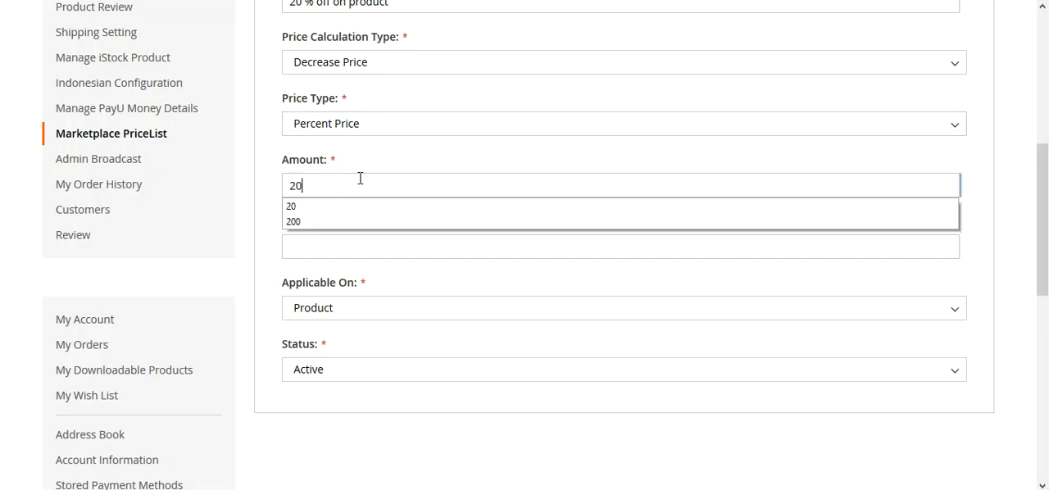
pyautogui.click(367, 169)
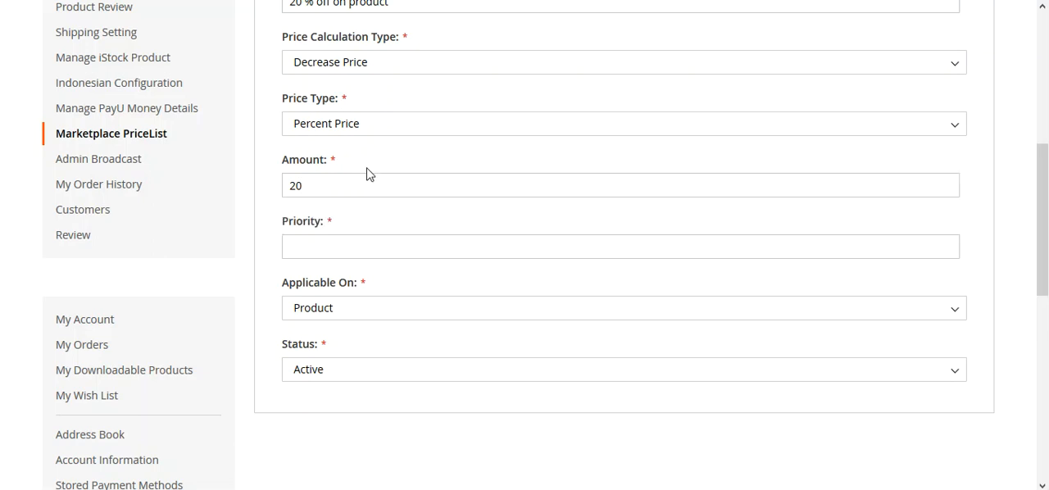
# Set the rule's Priority to 1 and choose Product for Applicable On
pyautogui.click(348, 239)
pyautogui.write('1')
pyautogui.click(356, 220)
pyautogui.moveTo(292, 282); pyautogui.dragTo(355, 284)
pyautogui.click(347, 311)
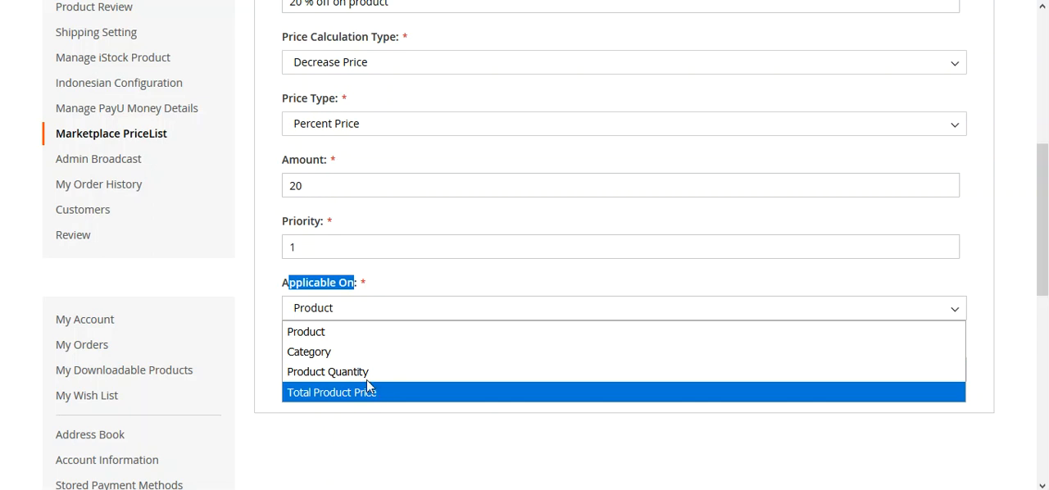
pyautogui.click(322, 332)
pyautogui.click(416, 292)
# Assign the price rule to the Push It Messenger Bag product
pyautogui.scroll(3, 364, 376)
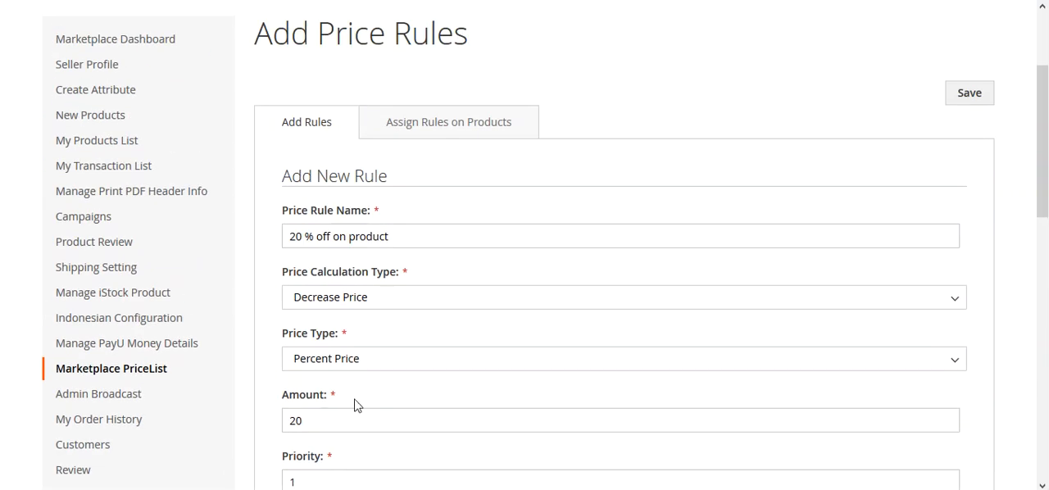
pyautogui.click(430, 135)
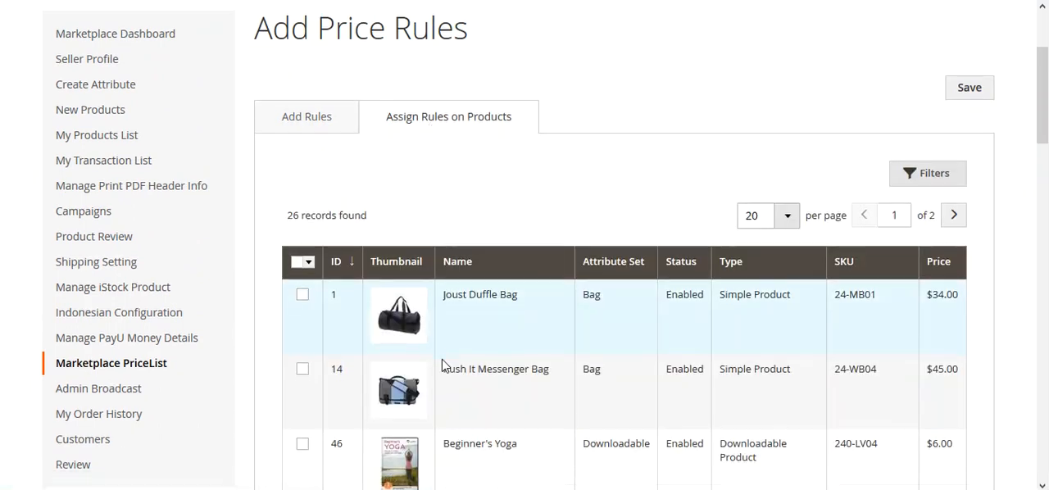
pyautogui.scroll(-2, 434, 344)
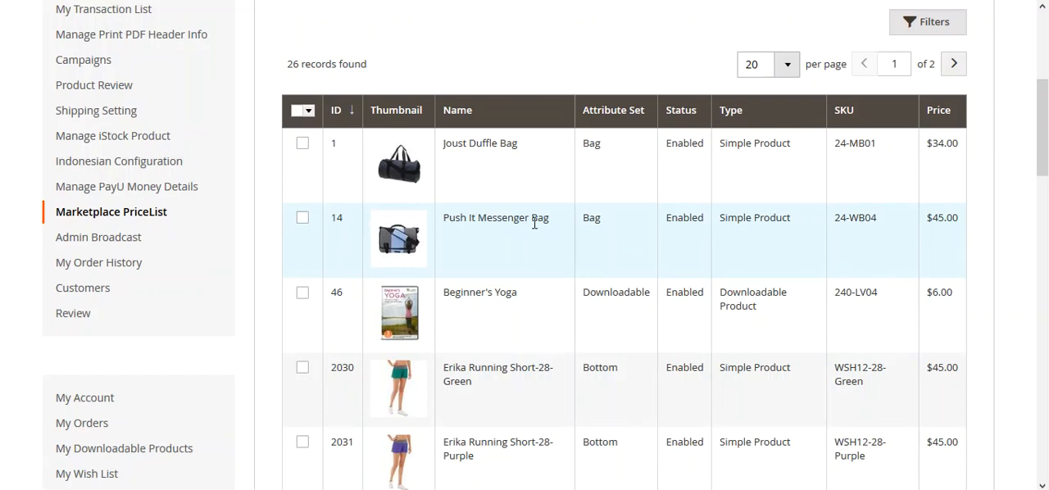
pyautogui.click(302, 218)
pyautogui.scroll(3, 448, 265)
pyautogui.scroll(-2, 448, 265)
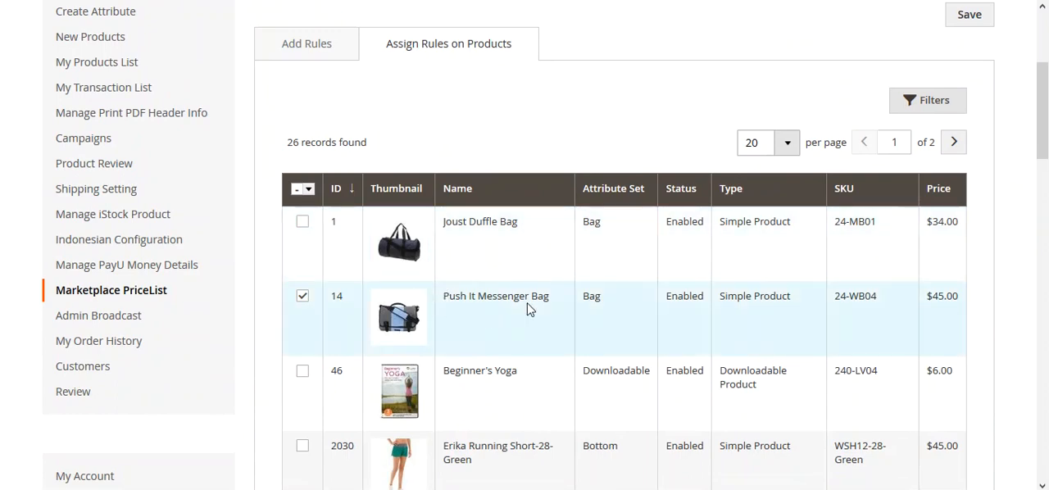
# Review the rule's name and amount in the Add New Rule form, and save the price rule
pyautogui.click(304, 49)
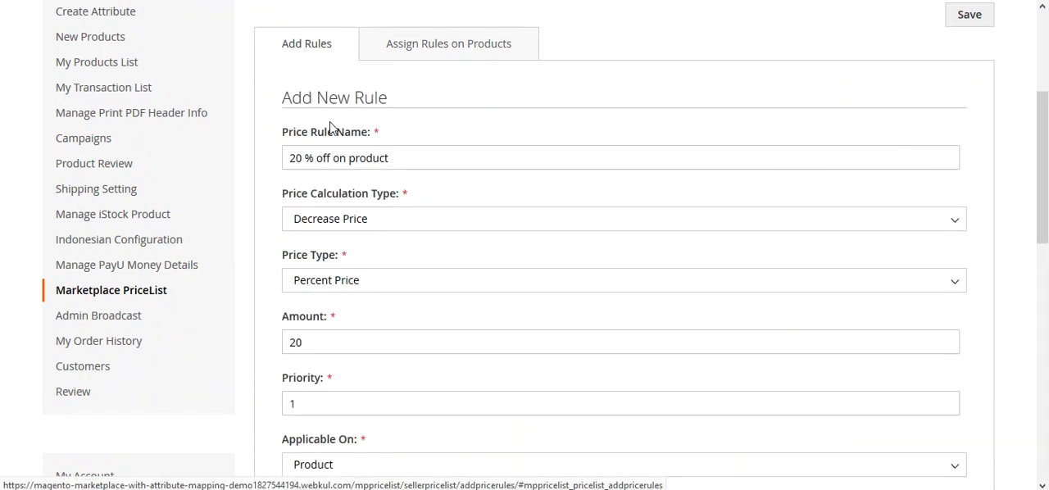
pyautogui.scroll(-1, 326, 247)
pyautogui.scroll(1, 326, 248)
pyautogui.moveTo(288, 157); pyautogui.dragTo(421, 155)
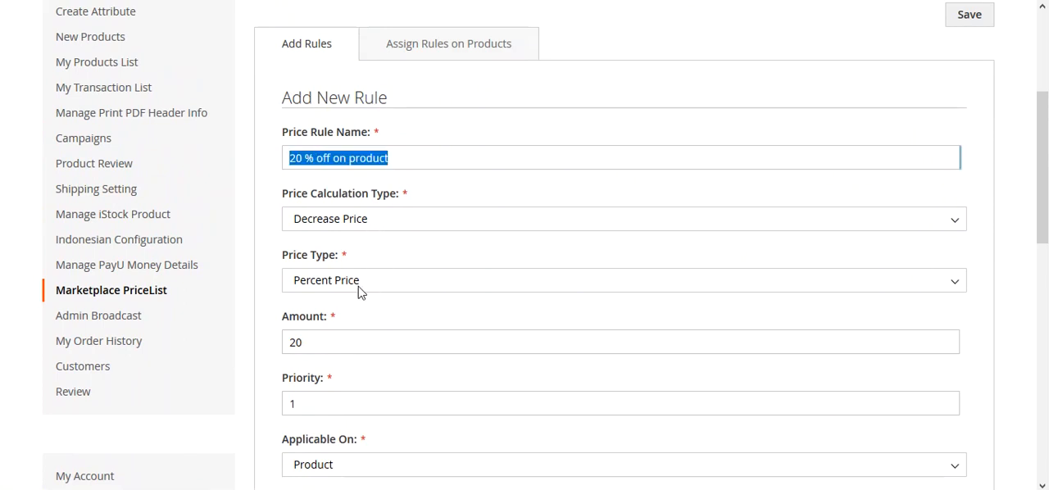
pyautogui.moveTo(311, 347); pyautogui.dragTo(265, 346)
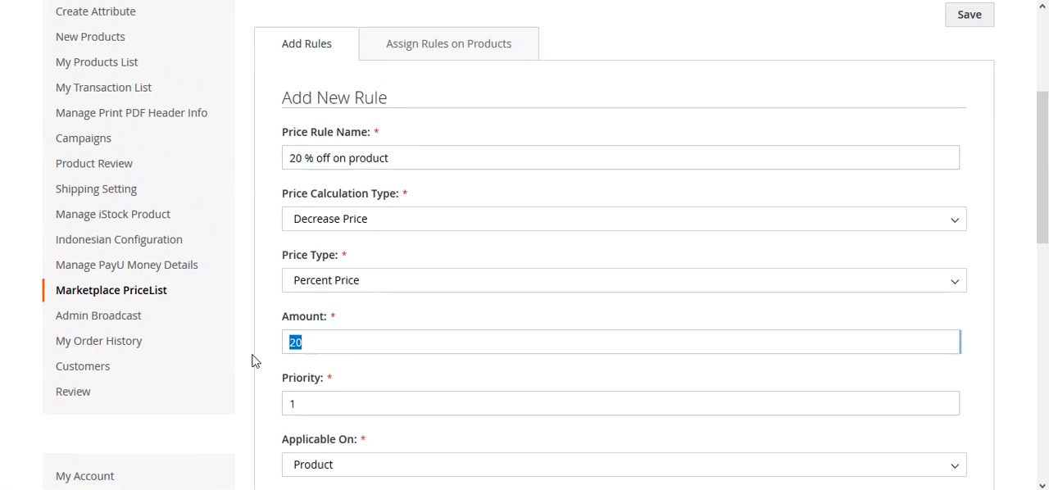
pyautogui.click(245, 360)
pyautogui.scroll(3, 246, 359)
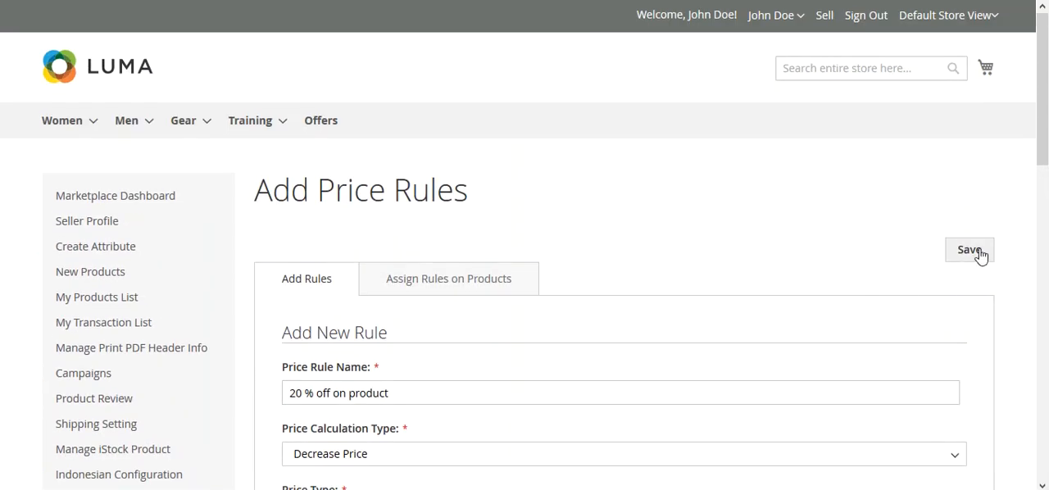
pyautogui.click(979, 256)
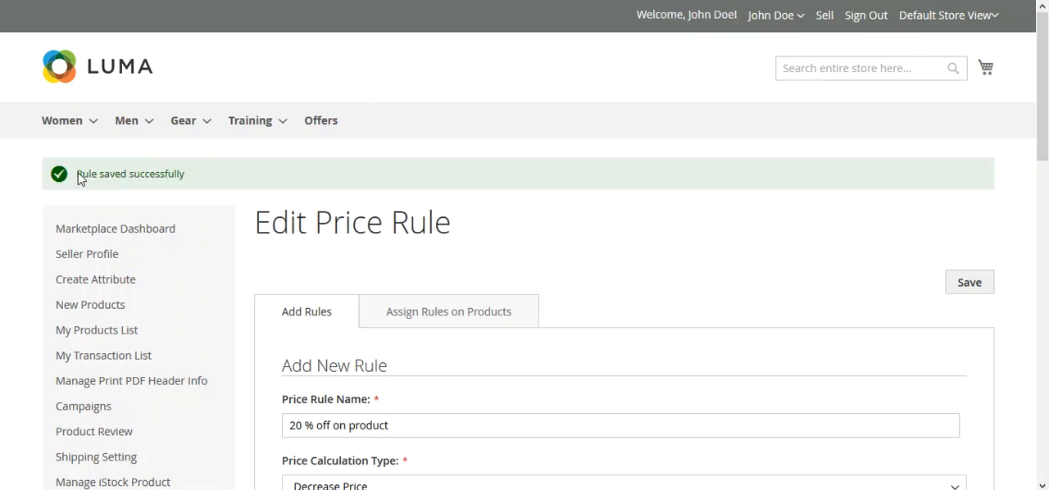
pyautogui.moveTo(172, 178); pyautogui.dragTo(230, 215)
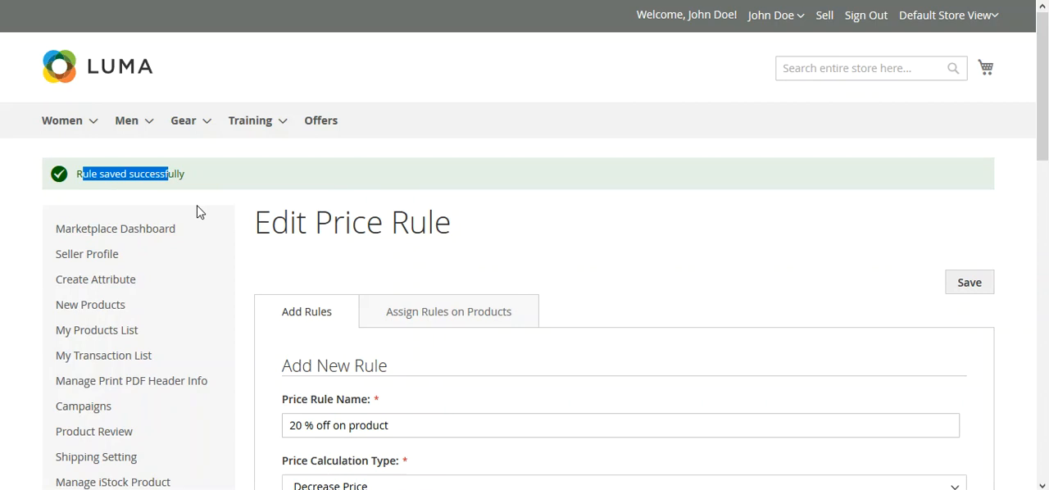
# Go to the seller's price lists and open "price_list on priority 1" for editing
pyautogui.scroll(-3, 196, 211)
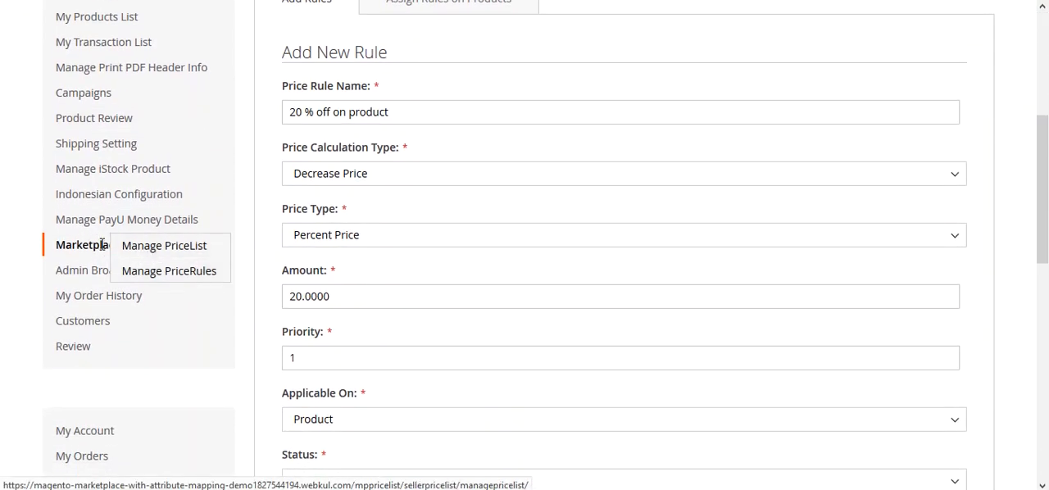
pyautogui.moveTo(86, 246)
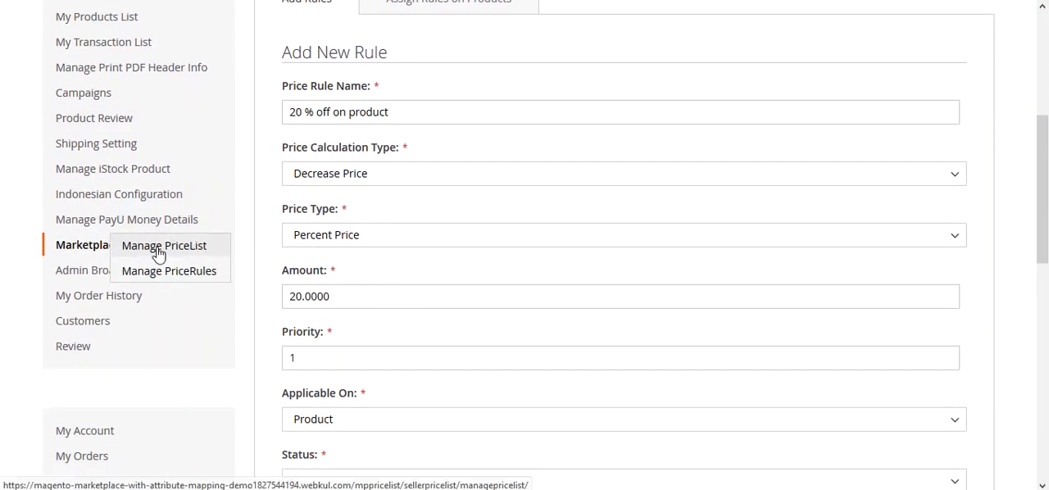
pyautogui.click(202, 246)
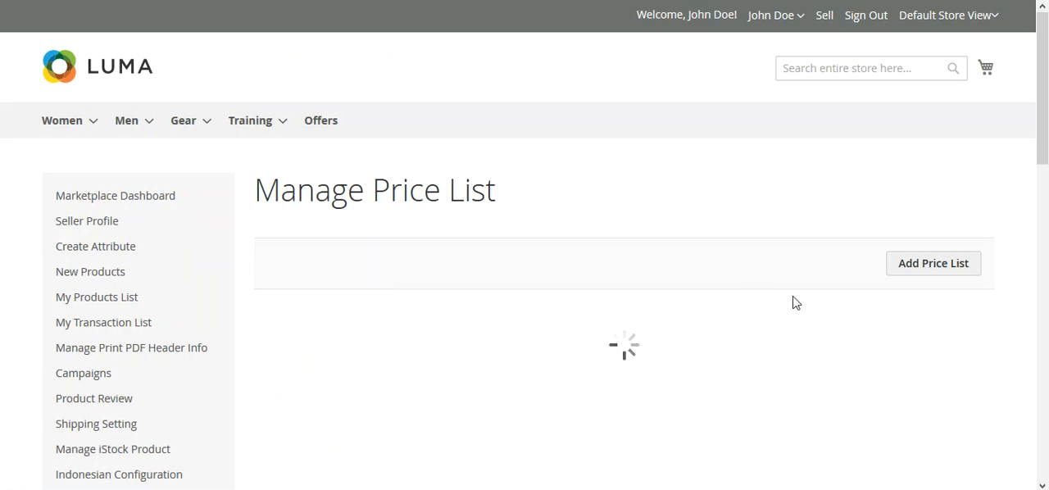
pyautogui.scroll(-2, 1009, 302)
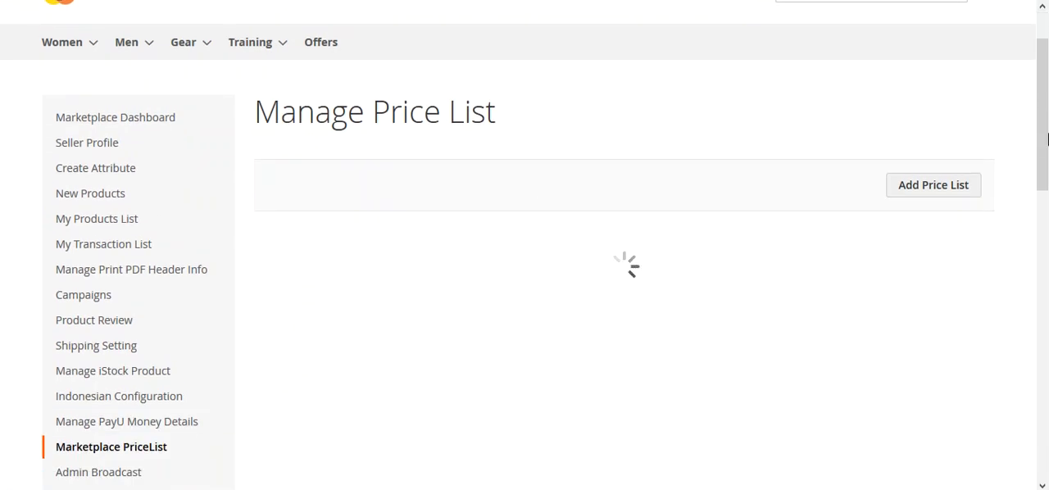
pyautogui.moveTo(1046, 139); pyautogui.dragTo(1047, 158)
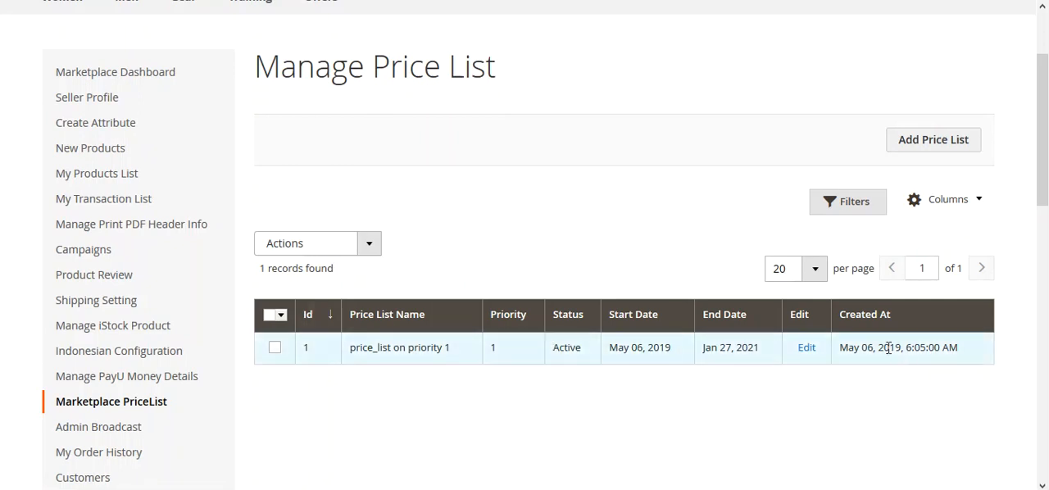
pyautogui.click(806, 348)
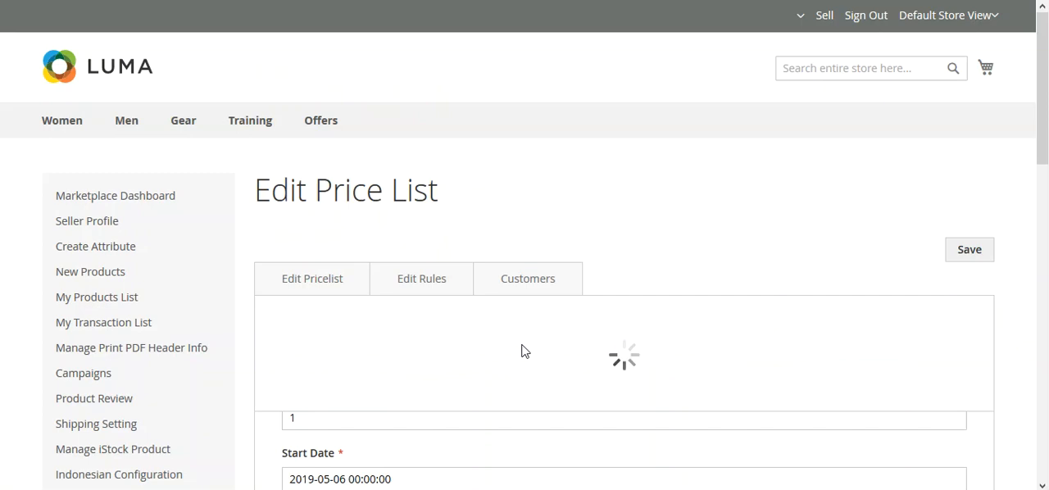
pyautogui.scroll(-4, 524, 351)
pyautogui.scroll(3, 489, 351)
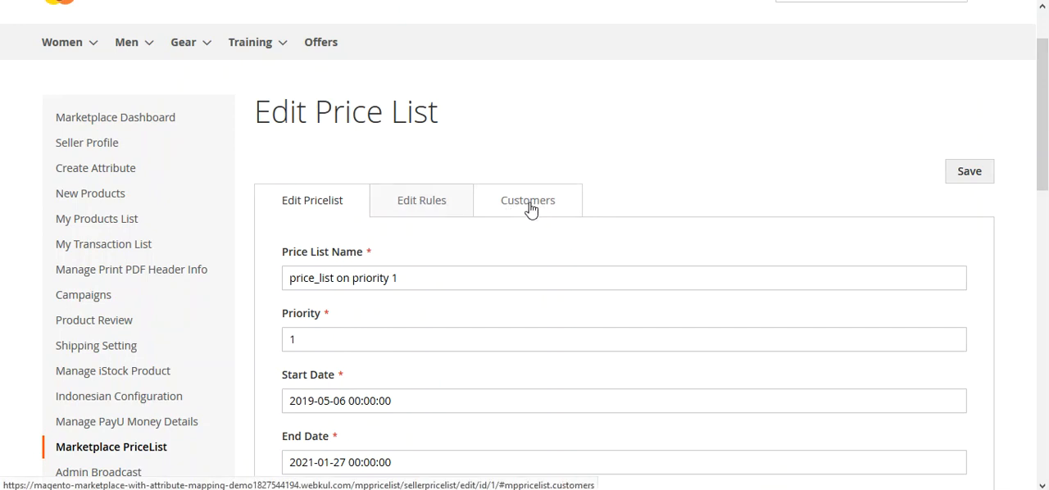
# In the price list's rules, deselect the four older rules and select only "20 % off on product"
pyautogui.click(423, 210)
pyautogui.scroll(-3, 417, 217)
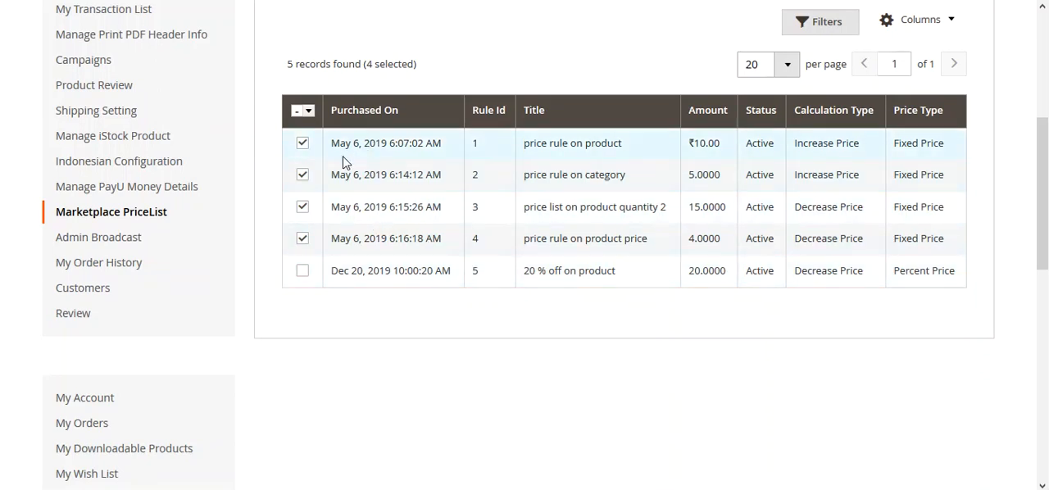
pyautogui.click(302, 239)
pyautogui.click(303, 206)
pyautogui.click(302, 174)
pyautogui.click(302, 143)
pyautogui.click(303, 271)
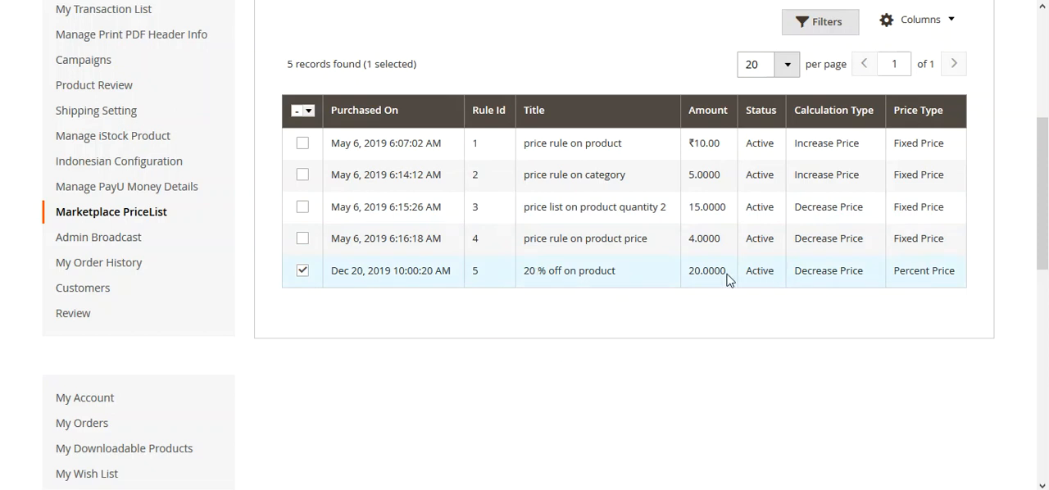
pyautogui.moveTo(692, 276); pyautogui.dragTo(724, 274)
pyautogui.moveTo(794, 270); pyautogui.dragTo(902, 270)
# Check the customer assigned to the price list and its selected rule, and return to the general price list details
pyautogui.scroll(5, 691, 290)
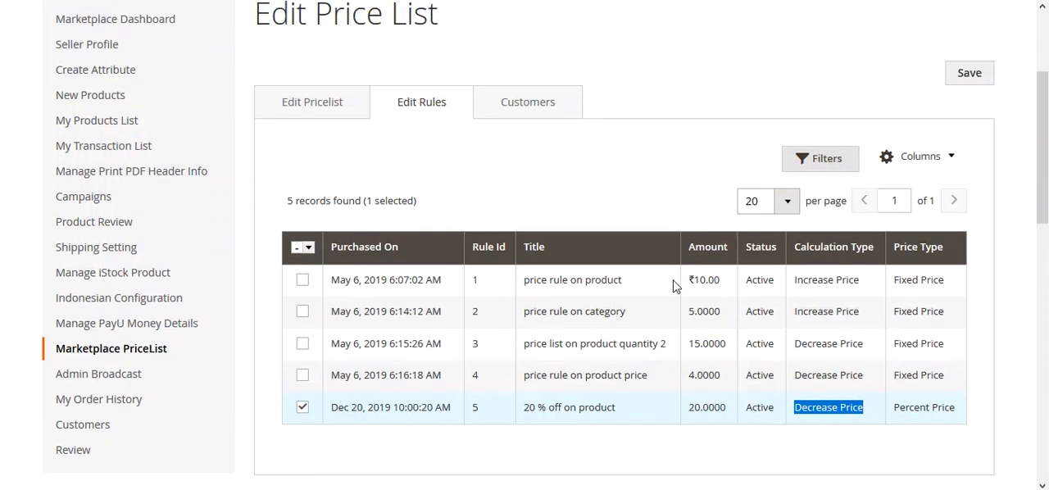
pyautogui.click(543, 200)
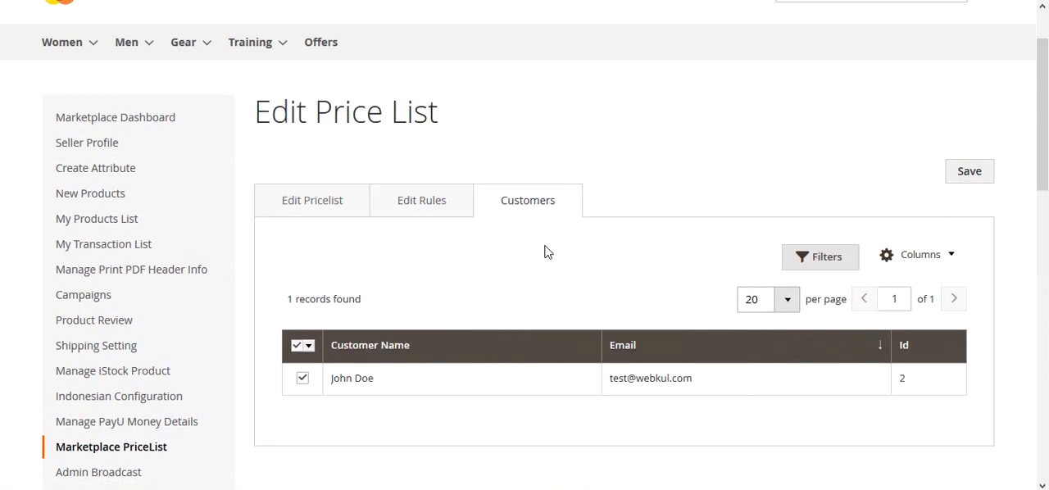
pyautogui.scroll(-2, 546, 251)
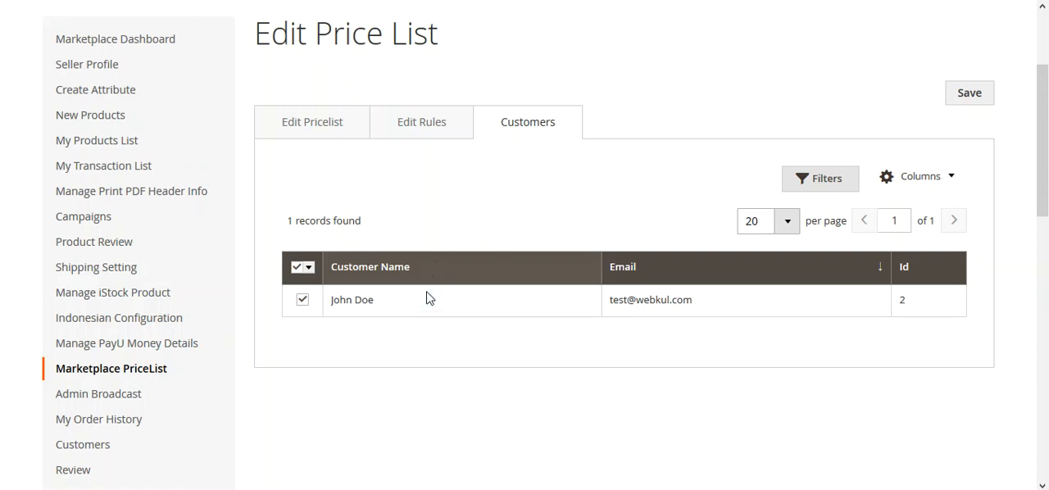
pyautogui.click(421, 125)
pyautogui.moveTo(537, 427); pyautogui.dragTo(628, 434)
pyautogui.click(335, 129)
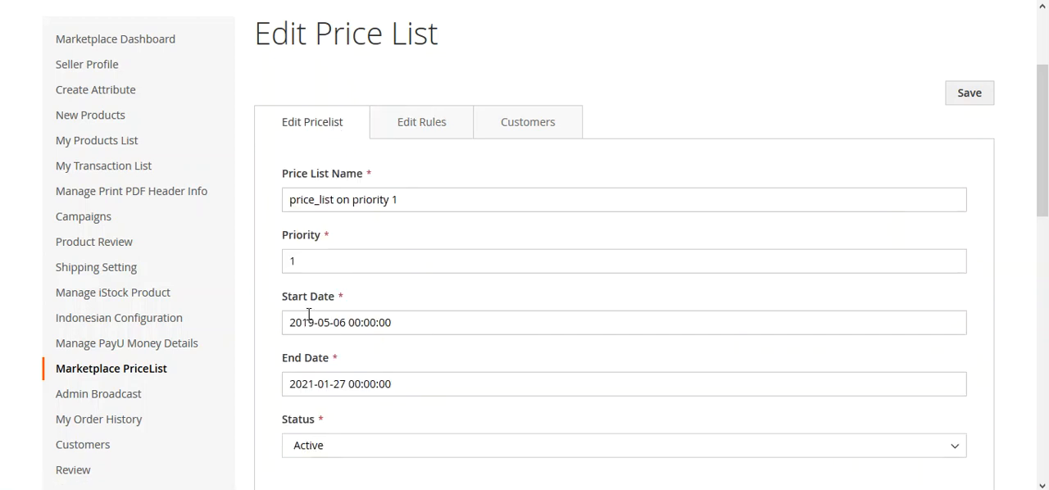
# Set the price list's Start Date to 12/20/2019 and End Date to 12/31/2019, and save it
pyautogui.scroll(-3, 279, 312)
pyautogui.scroll(2, 552, 340)
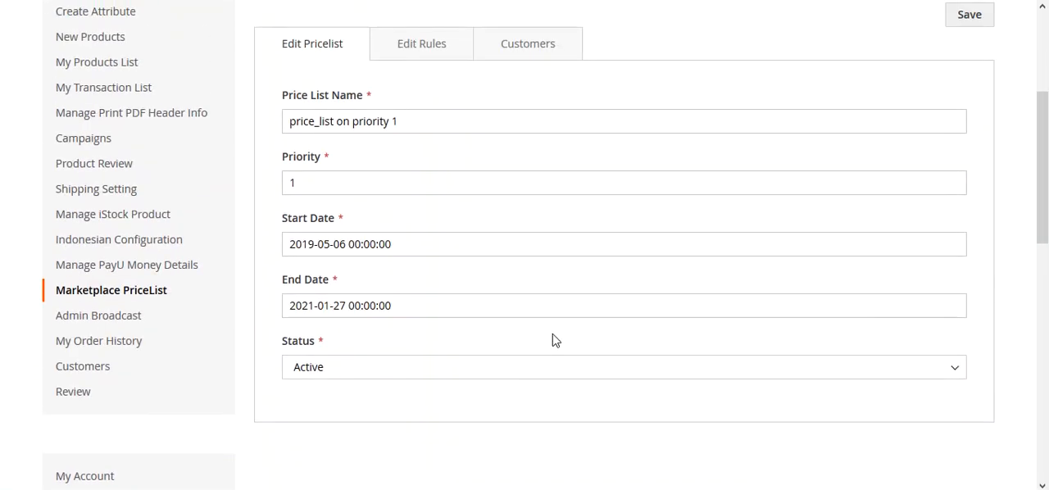
pyautogui.click(416, 244)
pyautogui.click(412, 374)
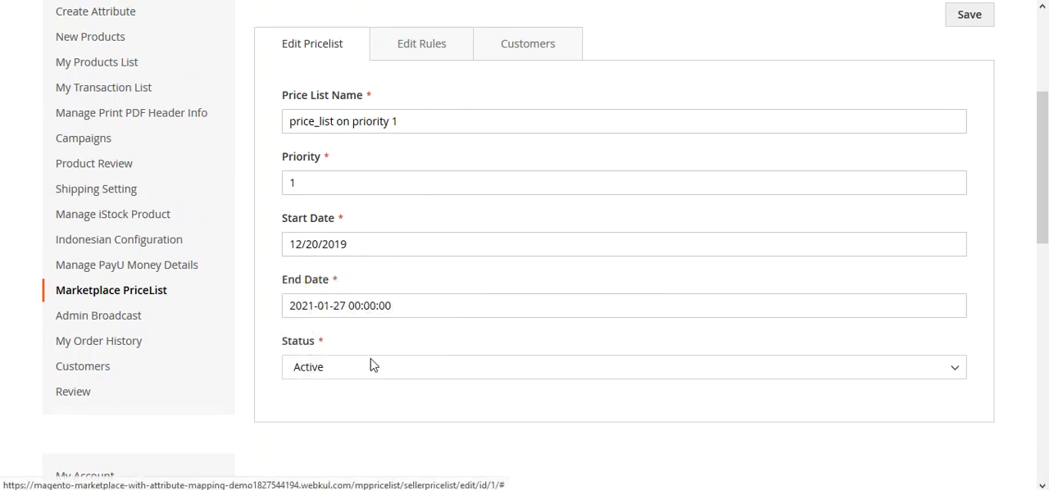
pyautogui.click(351, 305)
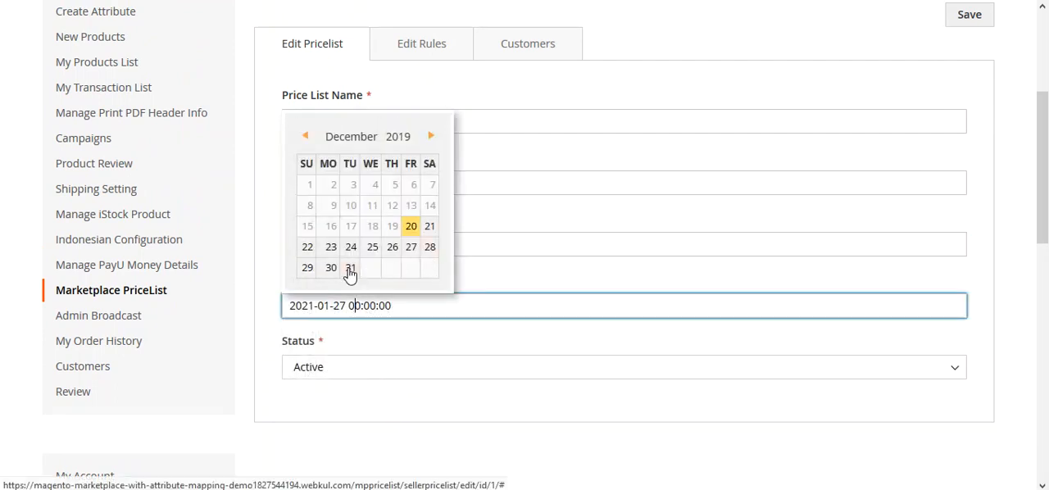
pyautogui.click(350, 269)
pyautogui.scroll(3, 869, 175)
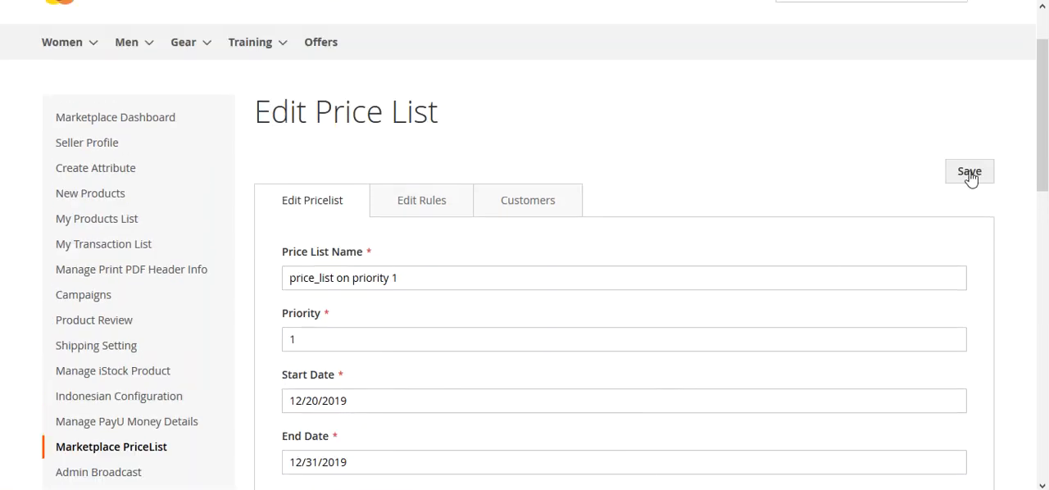
pyautogui.click(969, 174)
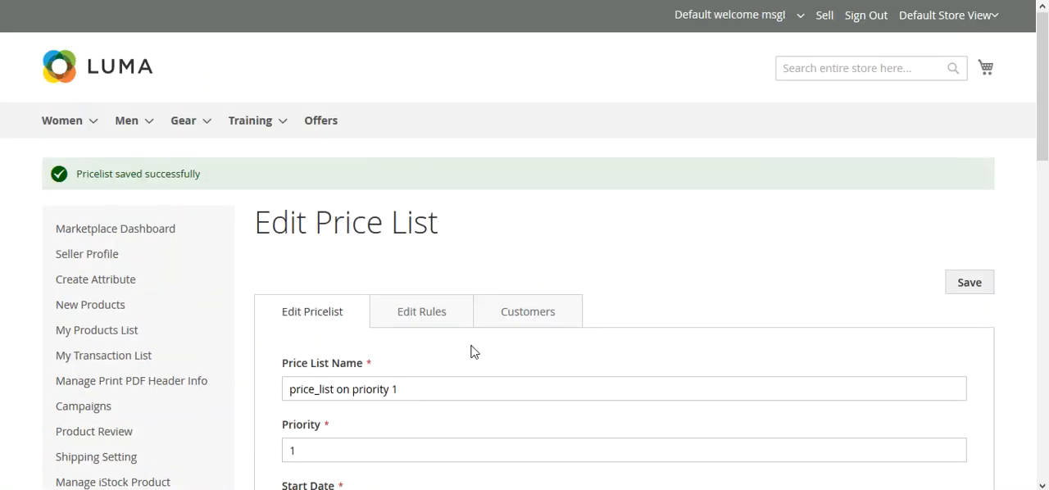
# Check which price rule is assigned to the saved price list
pyautogui.click(423, 316)
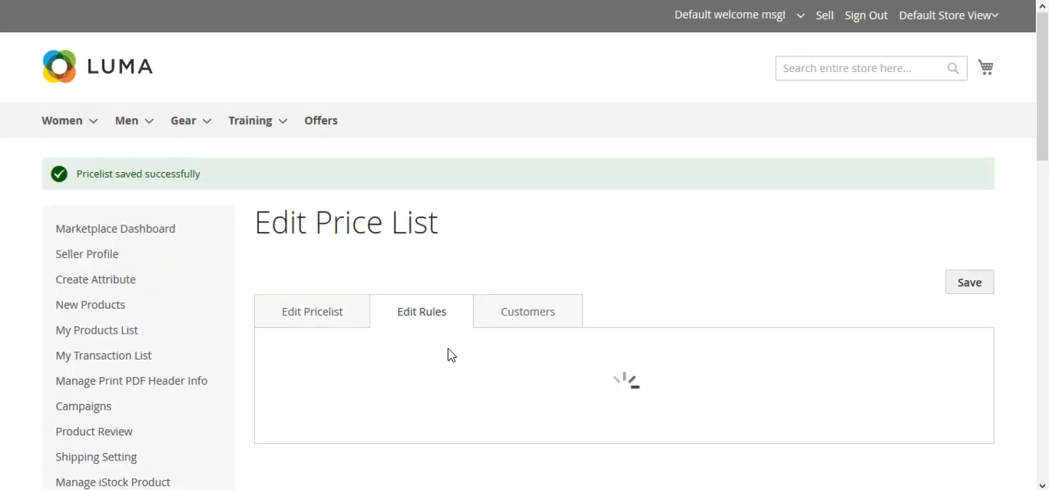
pyautogui.scroll(-4, 499, 382)
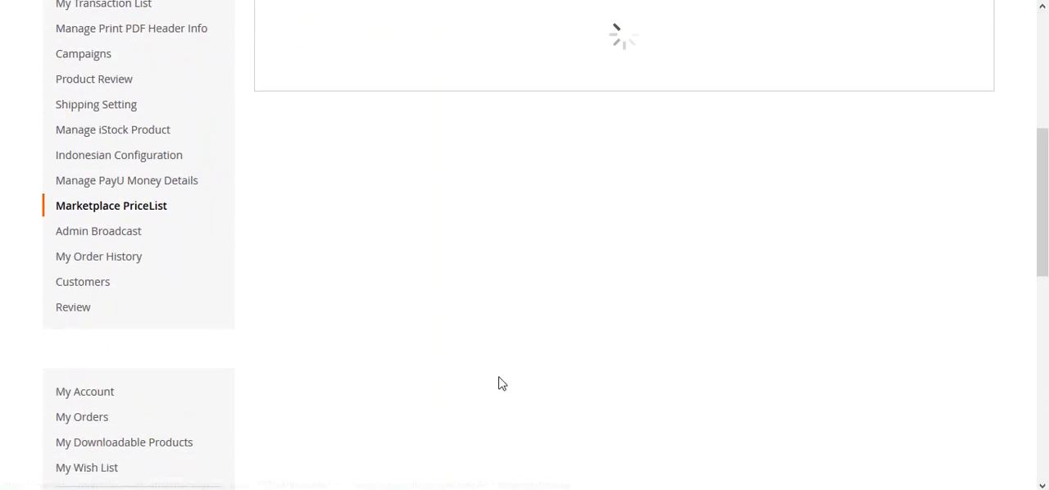
pyautogui.scroll(2, 499, 382)
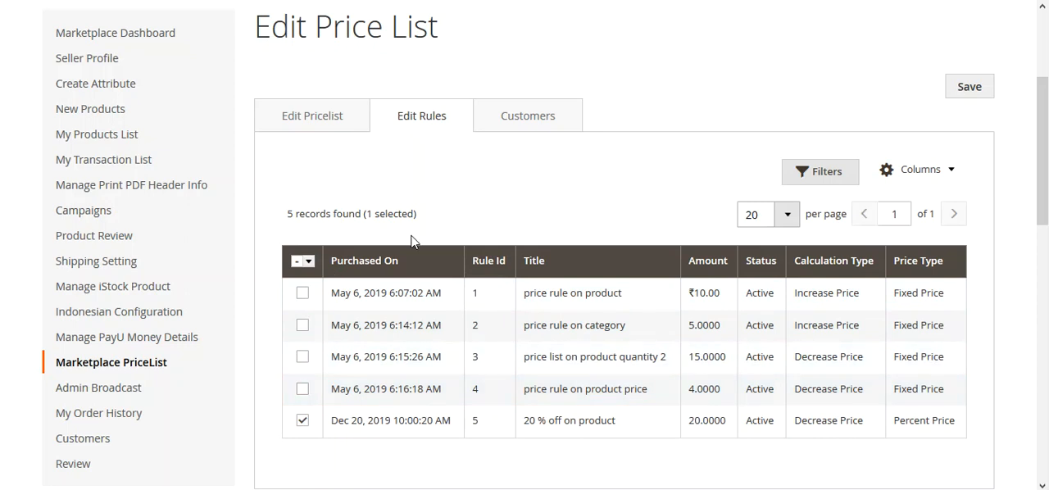
pyautogui.scroll(1, 412, 240)
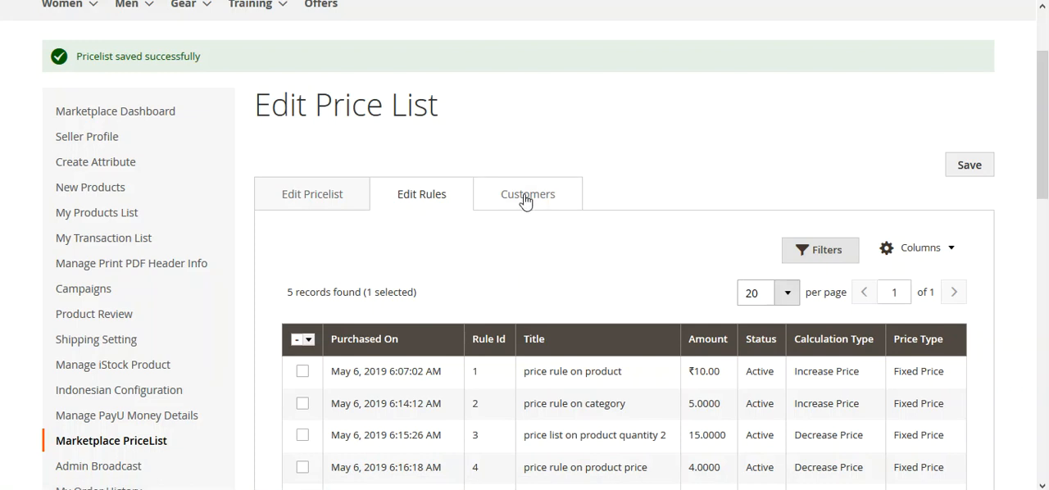
pyautogui.scroll(-2, 431, 295)
pyautogui.scroll(2, 432, 296)
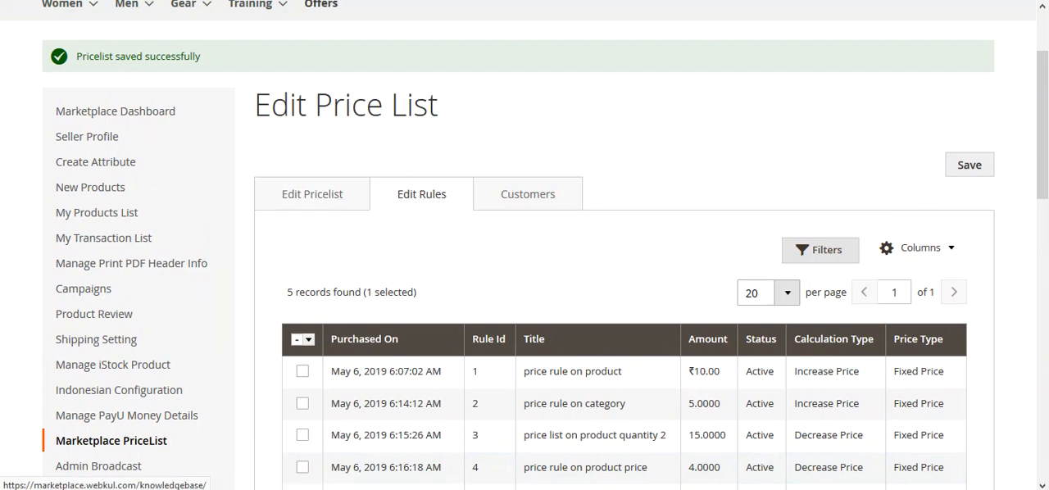
# Open the "20 % off on product" price rule for editing and check which products it is assigned to
pyautogui.moveTo(105, 442)
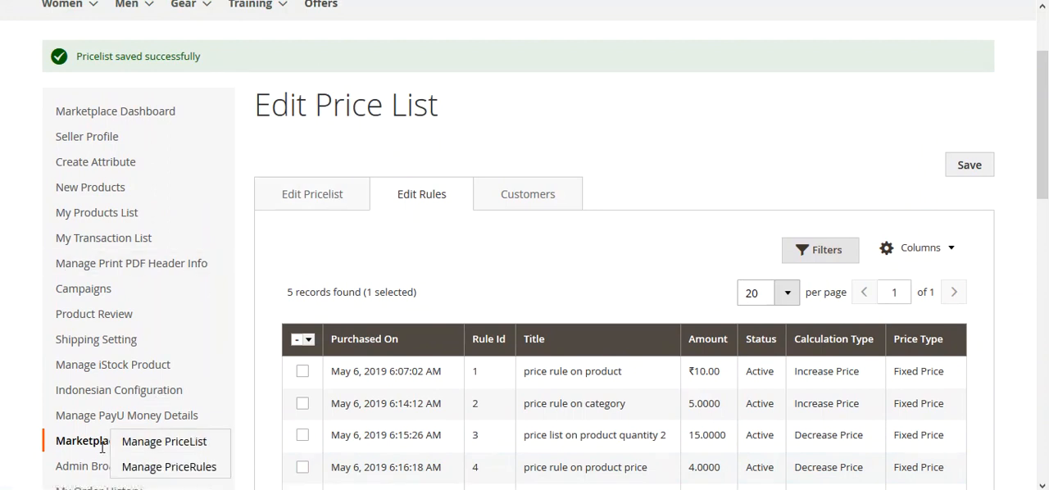
pyautogui.click(161, 467)
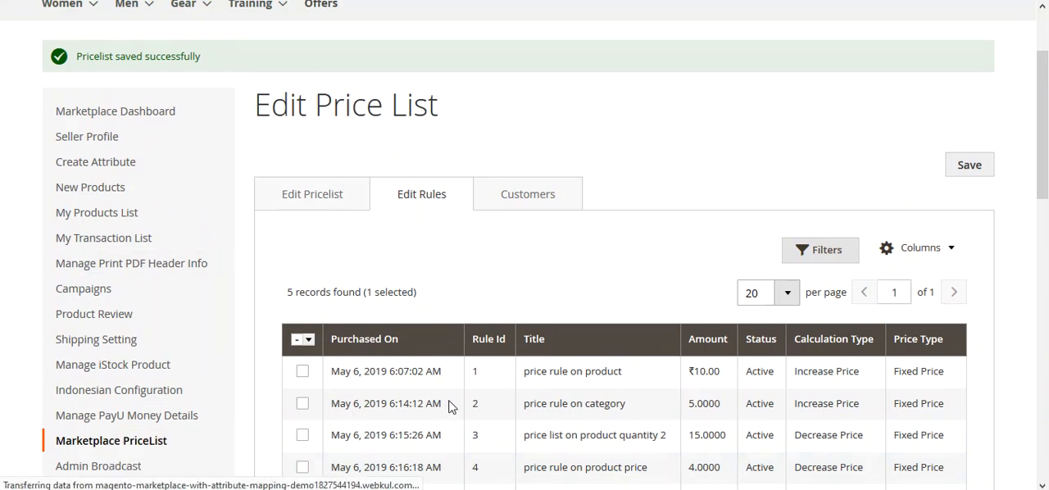
pyautogui.scroll(-4, 795, 379)
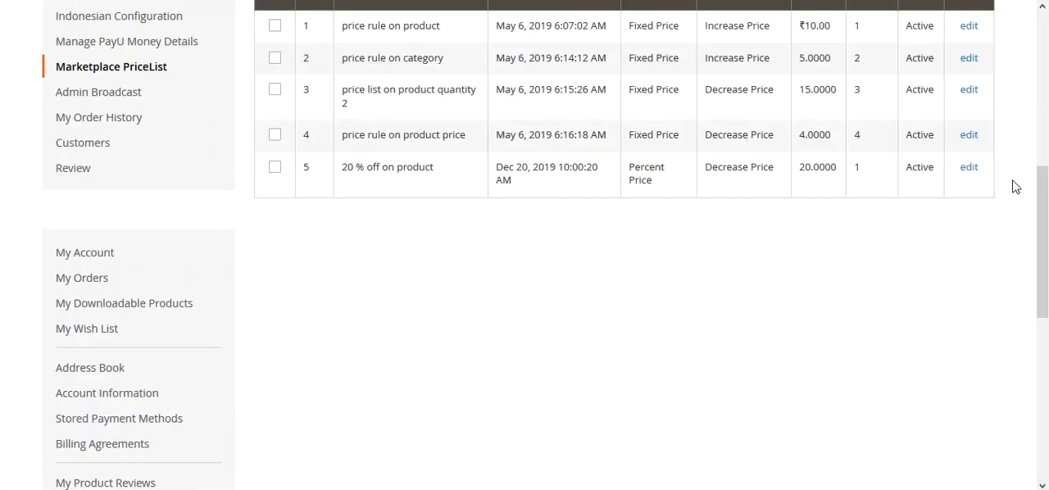
pyautogui.click(968, 167)
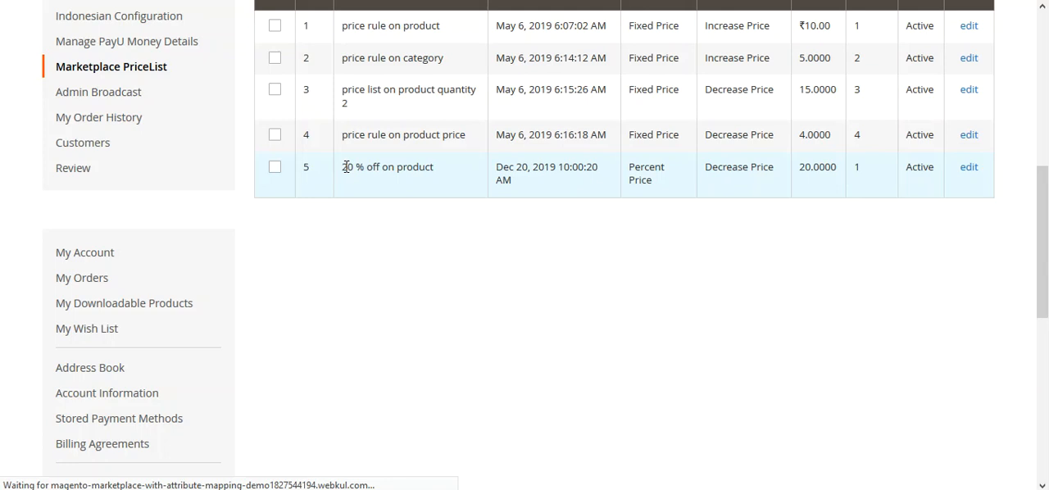
pyautogui.scroll(-3, 479, 276)
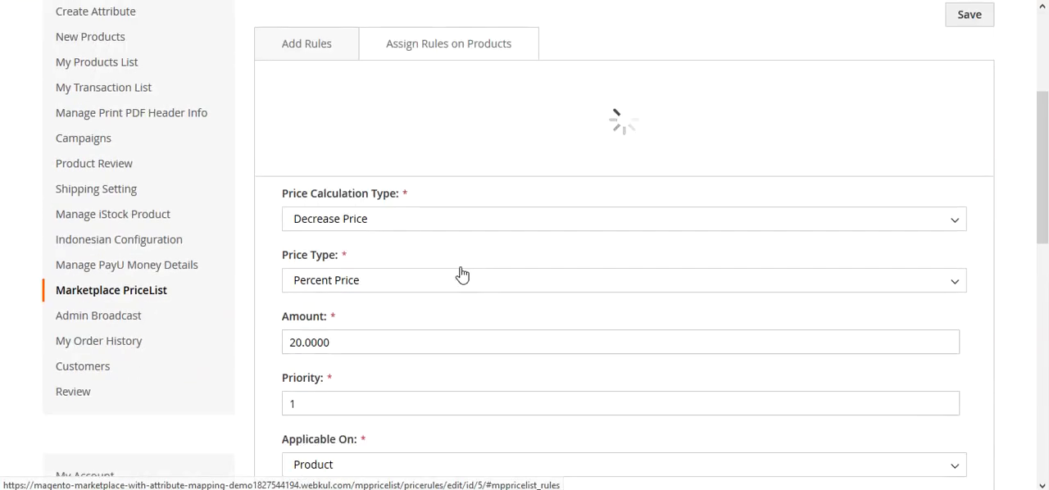
pyautogui.click(430, 49)
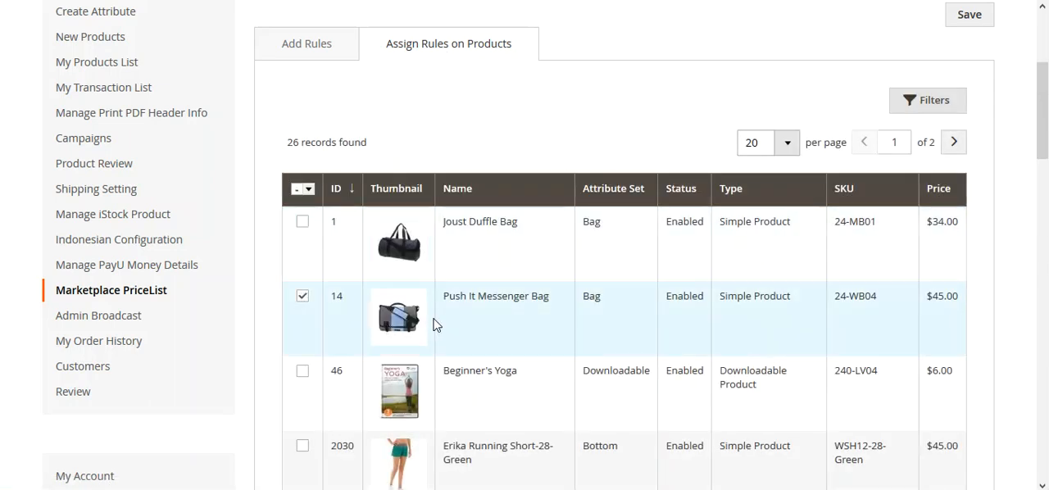
# Copy the assigned product's name, search the store for "Push It Messenger Bag", and check its original price in the rule's product list
pyautogui.moveTo(553, 298); pyautogui.dragTo(445, 297)
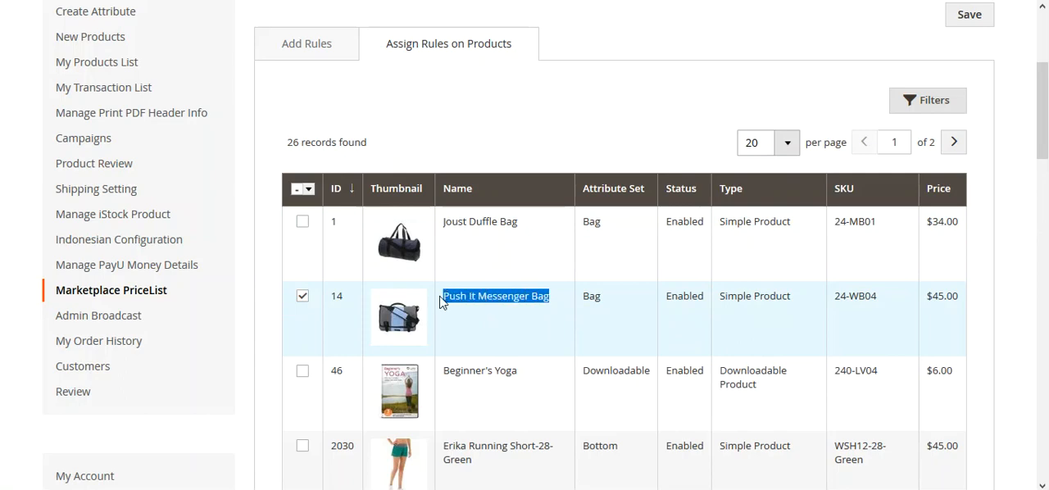
pyautogui.scroll(3, 439, 303)
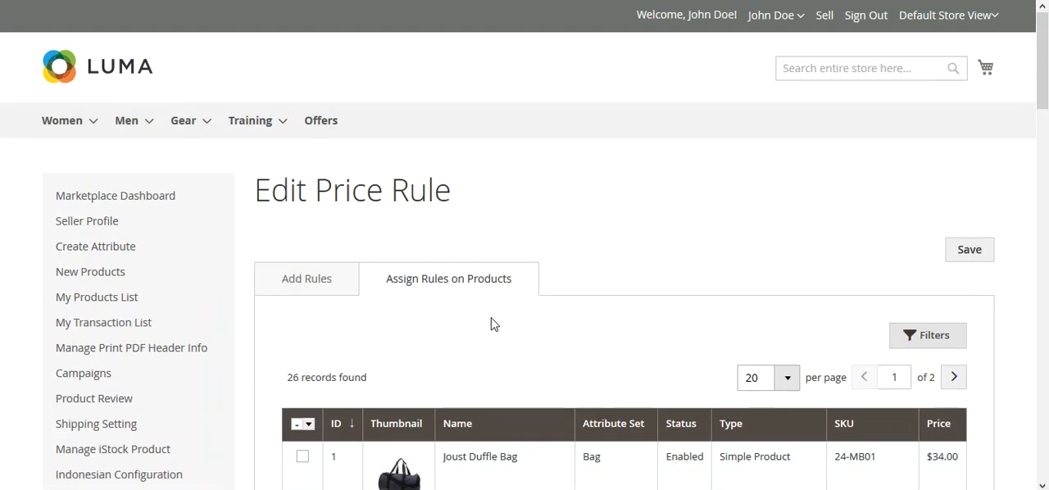
pyautogui.click(835, 69)
pyautogui.write('Push It Messenger Bag')
pyautogui.press('Return')
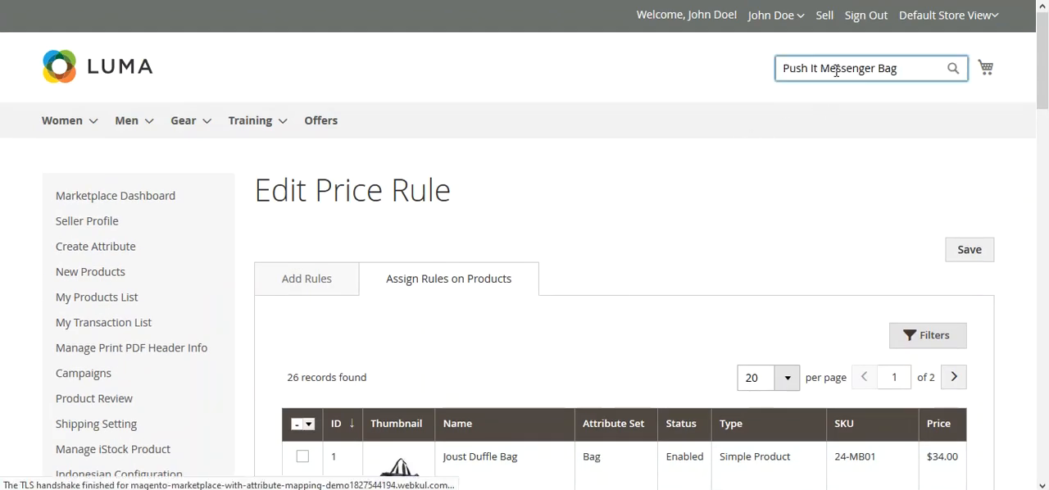
pyautogui.scroll(-2, 1024, 243)
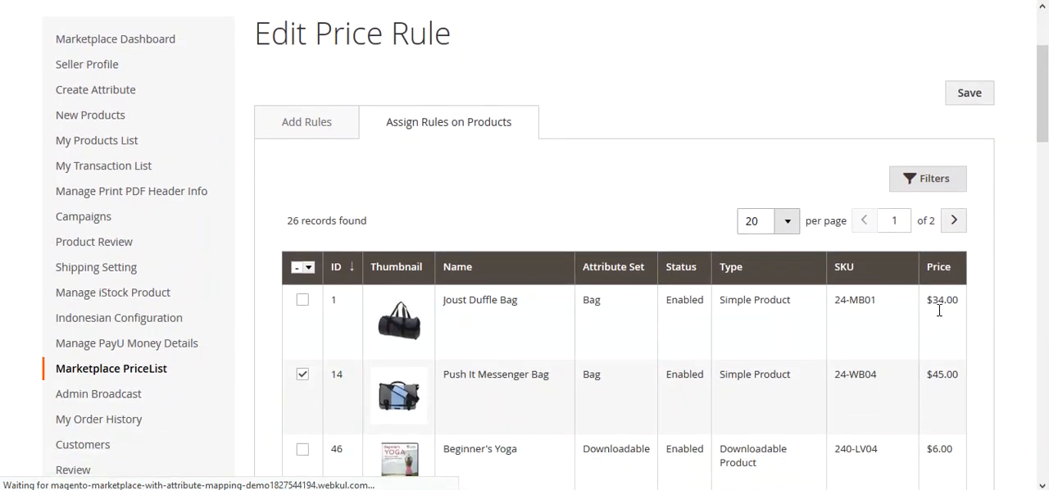
pyautogui.moveTo(927, 384); pyautogui.dragTo(967, 385)
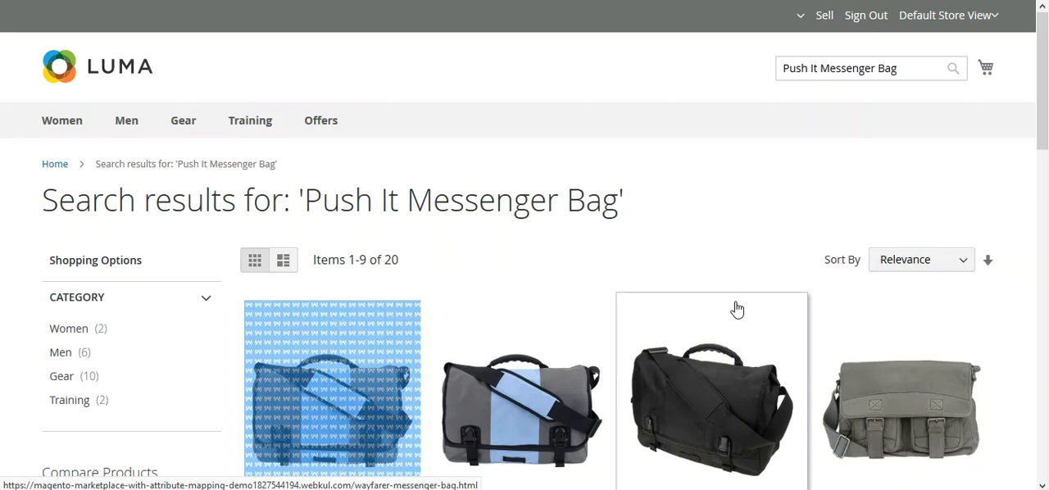
# Check the signed-in customer and the price of Push It Messenger Bag in the search results
pyautogui.moveTo(1046, 104); pyautogui.dragTo(1045, 124)
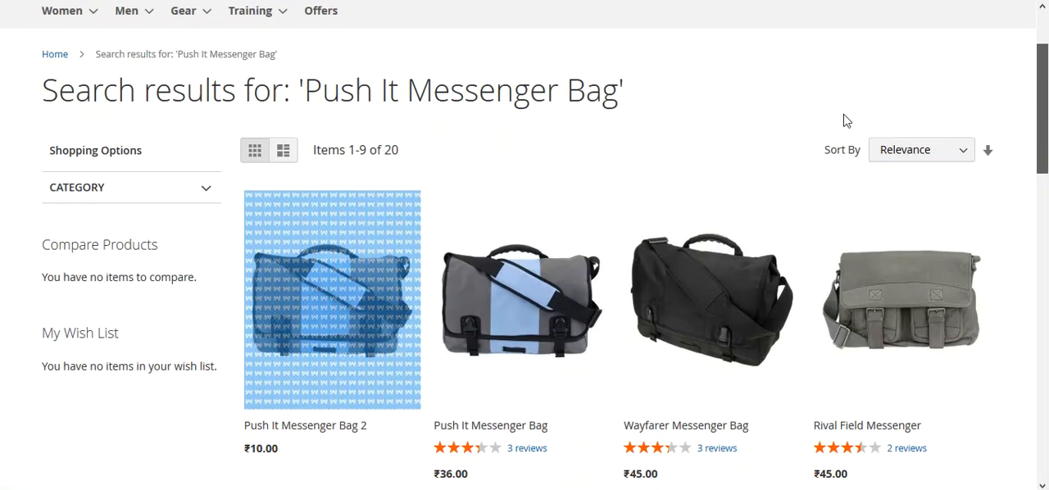
pyautogui.moveTo(847, 121); pyautogui.dragTo(926, 110)
pyautogui.moveTo(1045, 87); pyautogui.dragTo(1048, 52)
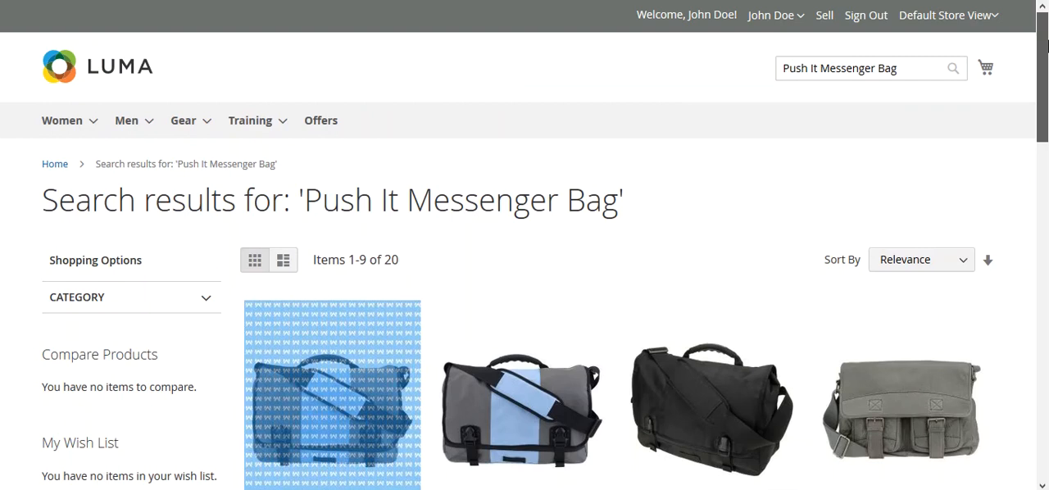
pyautogui.moveTo(687, 12); pyautogui.dragTo(739, 15)
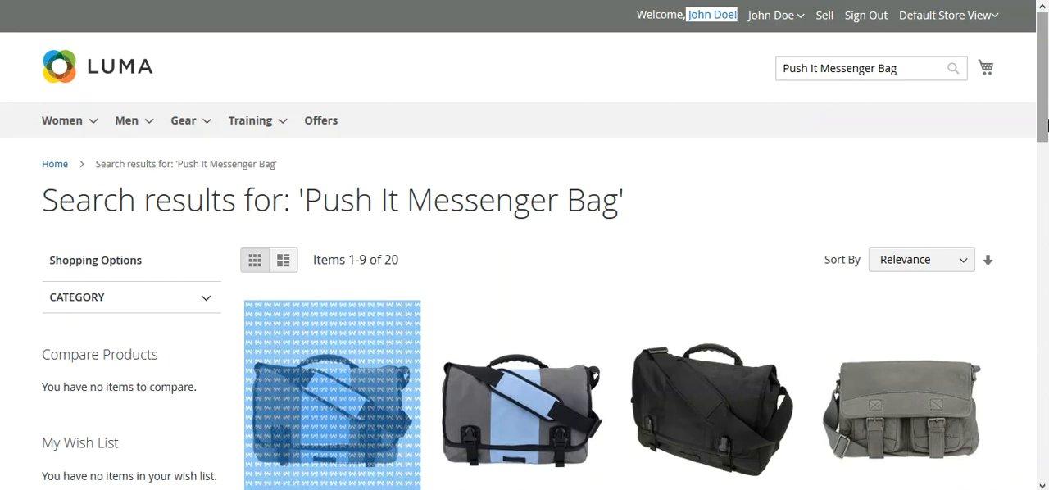
pyautogui.scroll(-2, 992, 202)
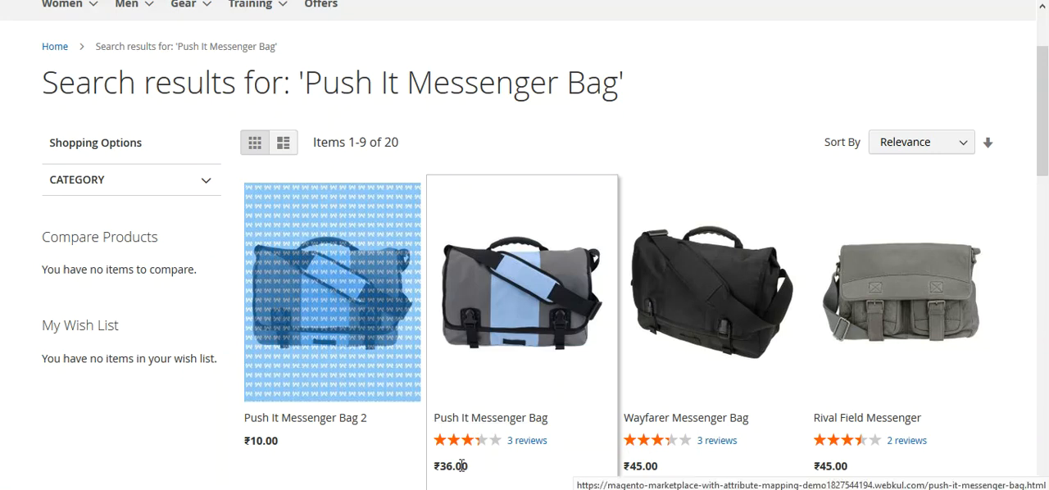
pyautogui.moveTo(1042, 147); pyautogui.dragTo(1042, 167)
pyautogui.moveTo(437, 390)
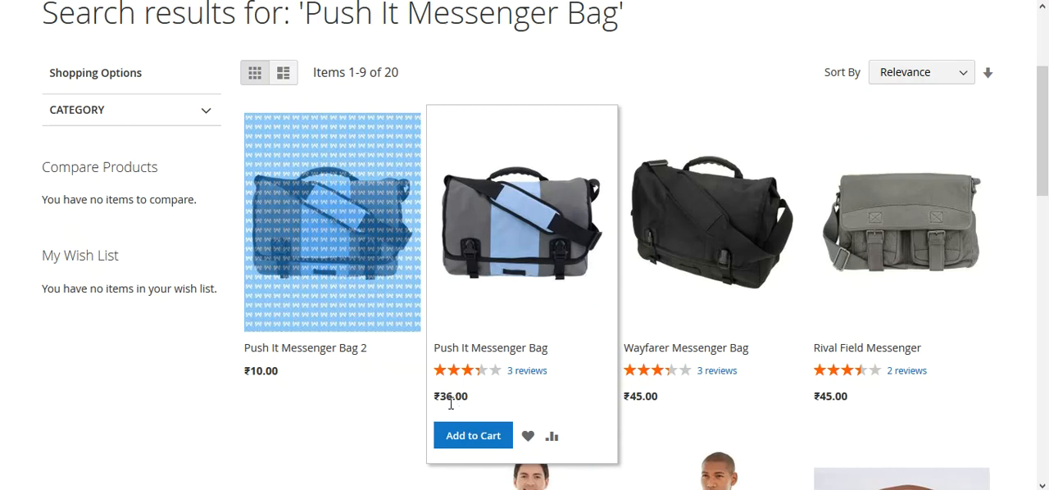
pyautogui.moveTo(441, 398); pyautogui.dragTo(467, 397)
# Open the Push It Messenger Bag product page and check its price and seller details
pyautogui.click(504, 236)
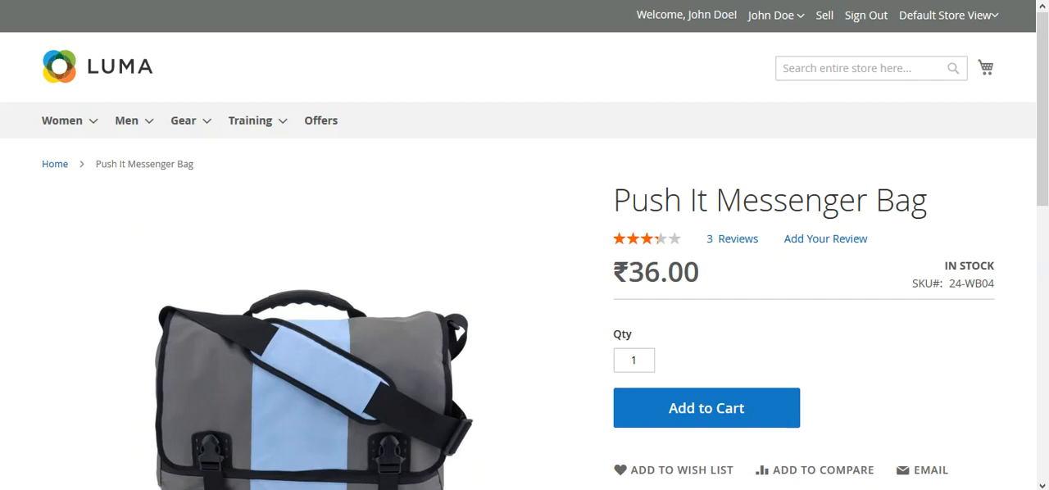
pyautogui.scroll(-1, 1048, 190)
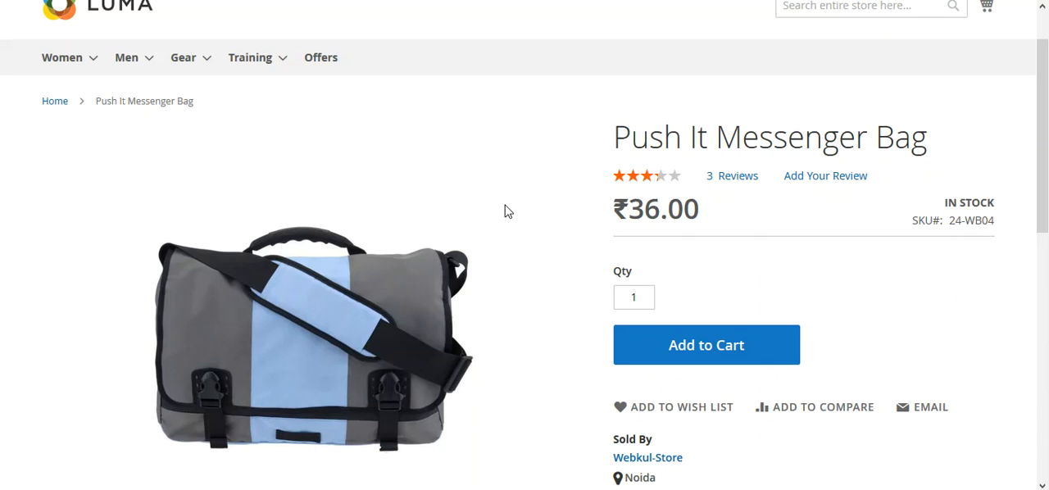
pyautogui.scroll(1, 511, 211)
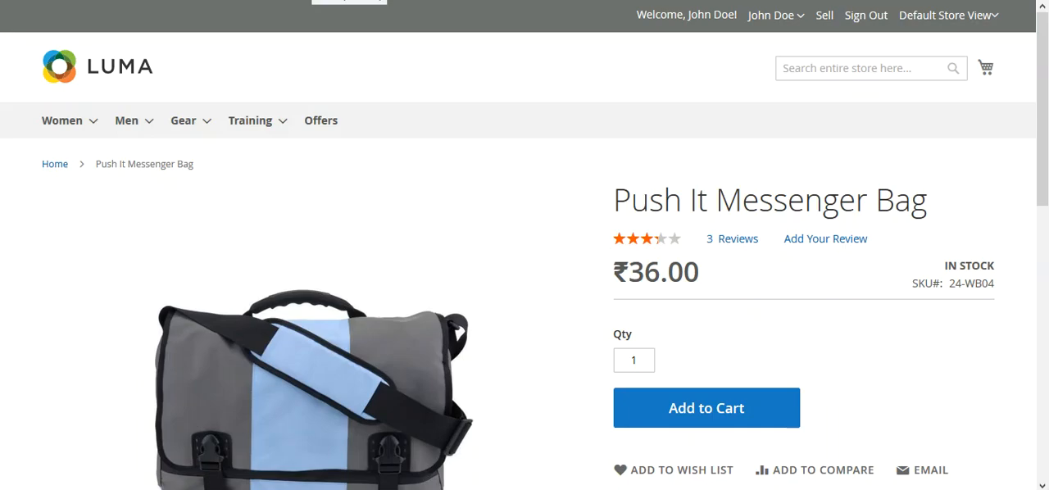
# Return to the seller's Manage Price List page and view the bulk actions available for price lists
pyautogui.click(314, 1)
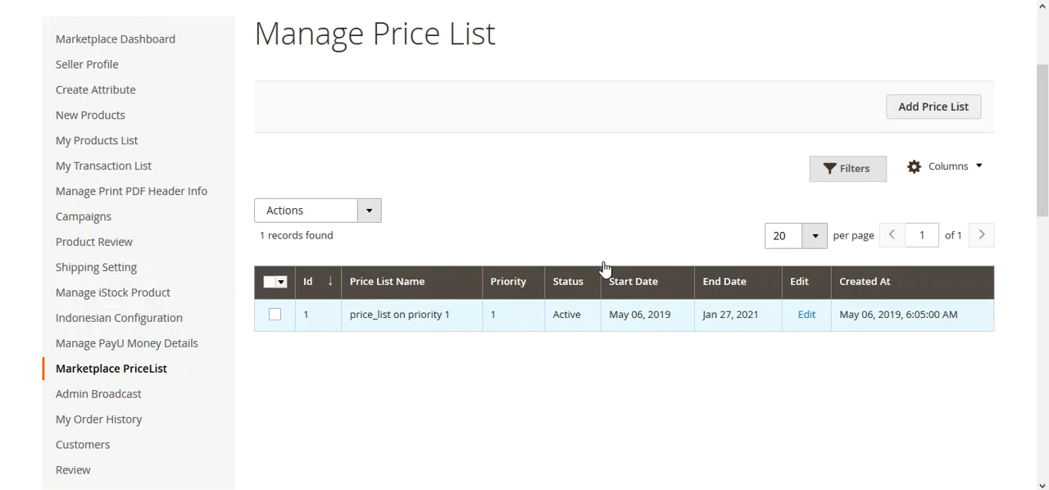
pyautogui.click(368, 210)
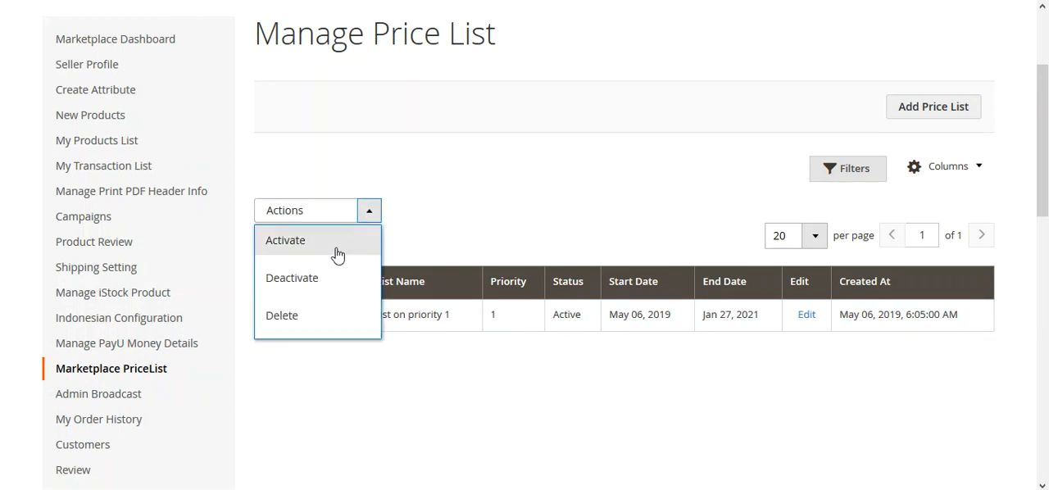
pyautogui.click(460, 375)
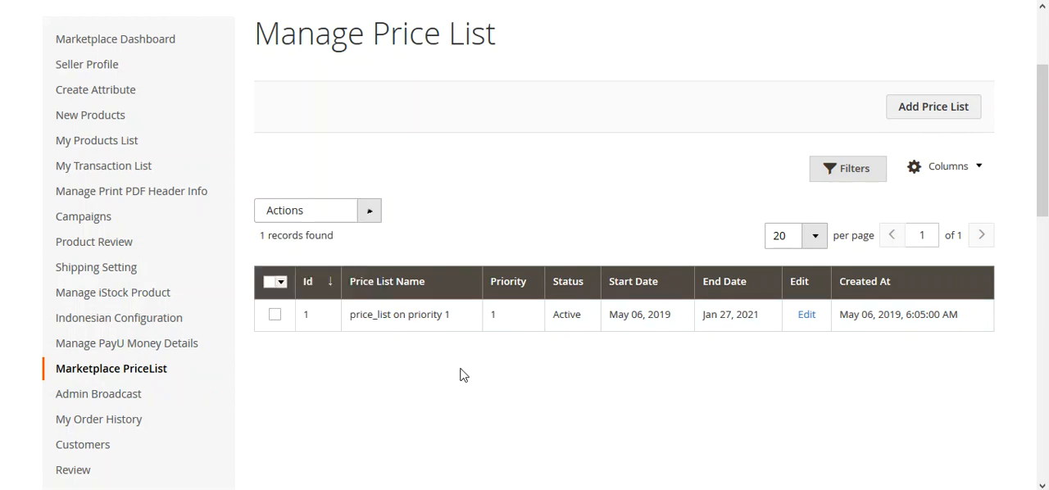
# Open the seller's Manage Price Rules page, review the listed rules, and view the bulk actions available for them
pyautogui.moveTo(205, 373)
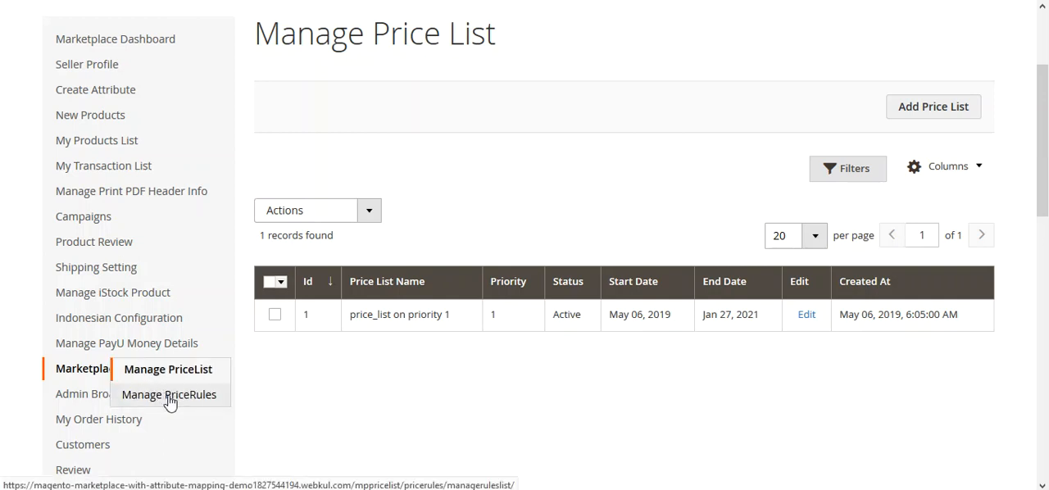
pyautogui.click(169, 396)
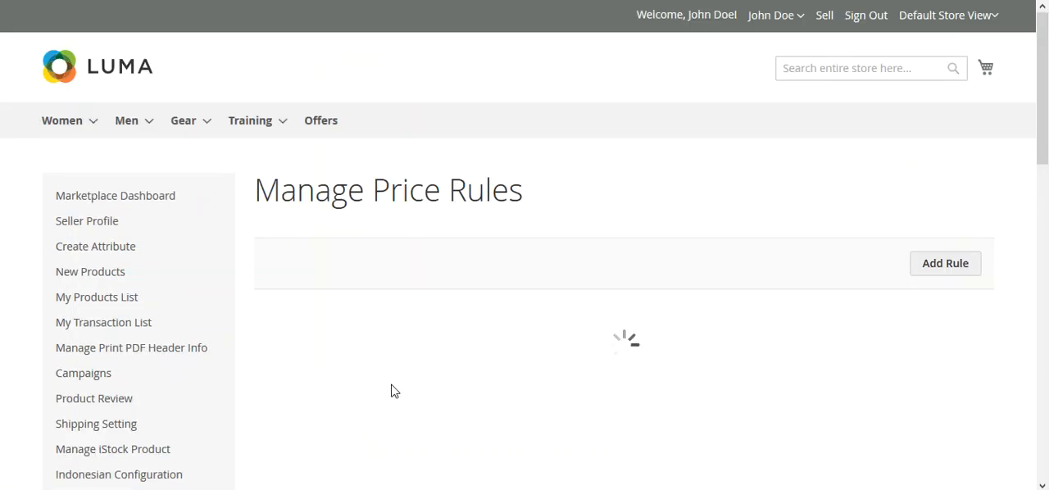
pyautogui.scroll(-1, 1048, 131)
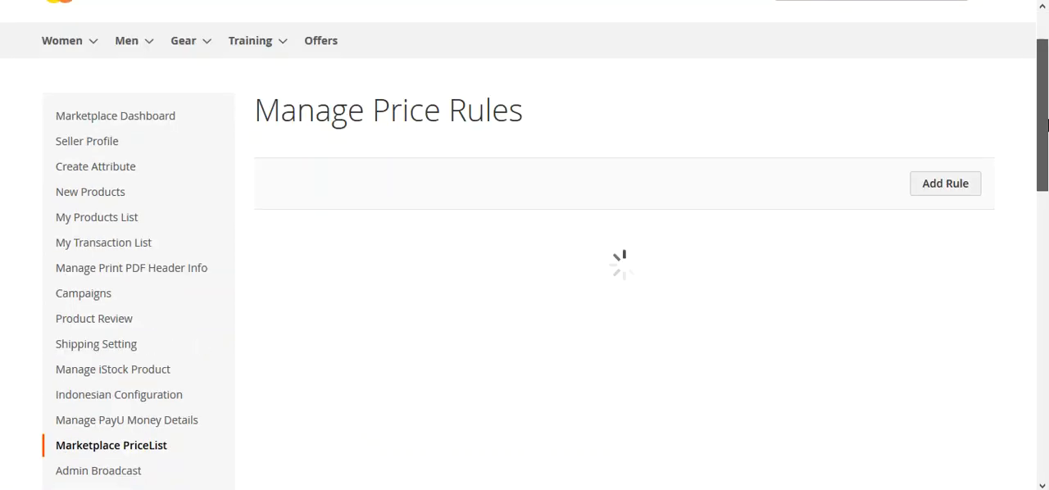
pyautogui.scroll(1, 1047, 78)
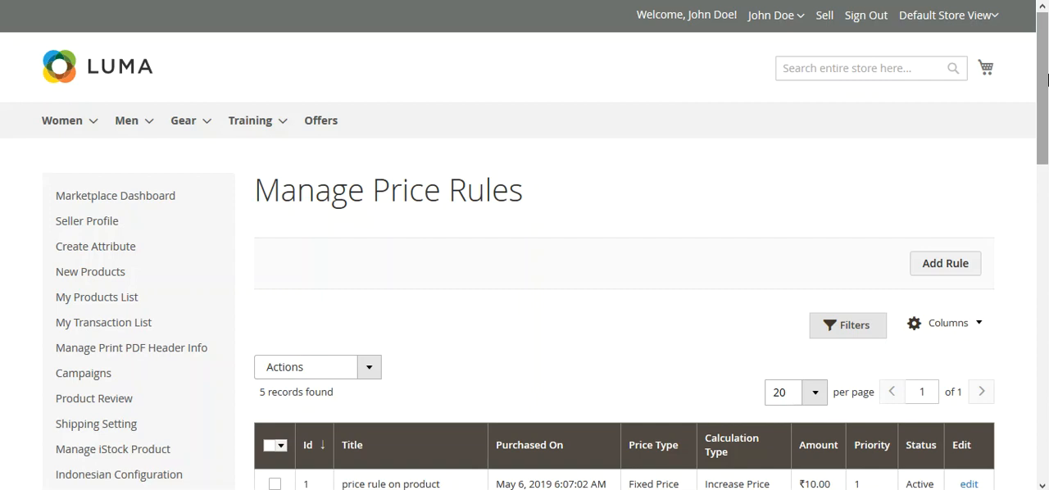
pyautogui.scroll(-2, 1028, 142)
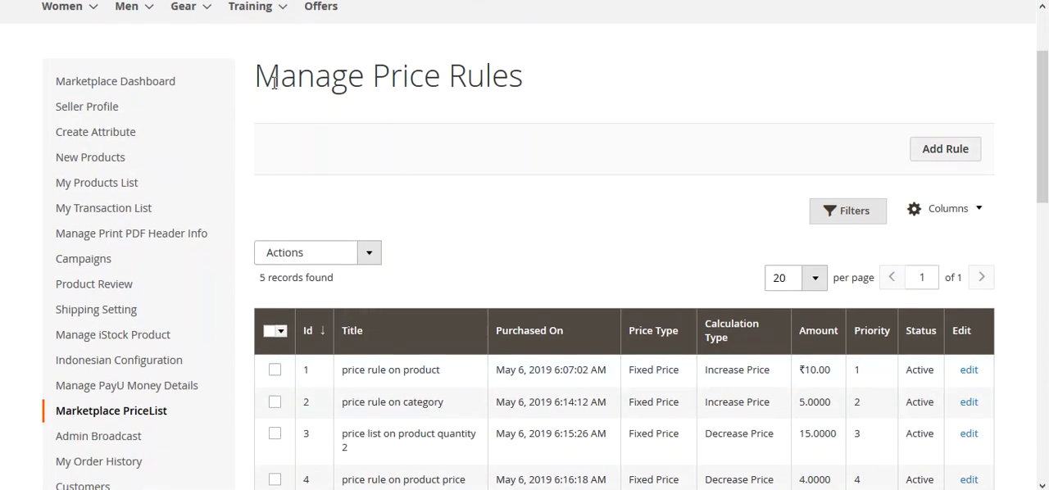
pyautogui.moveTo(279, 78); pyautogui.dragTo(499, 77)
pyautogui.scroll(-2, 1026, 164)
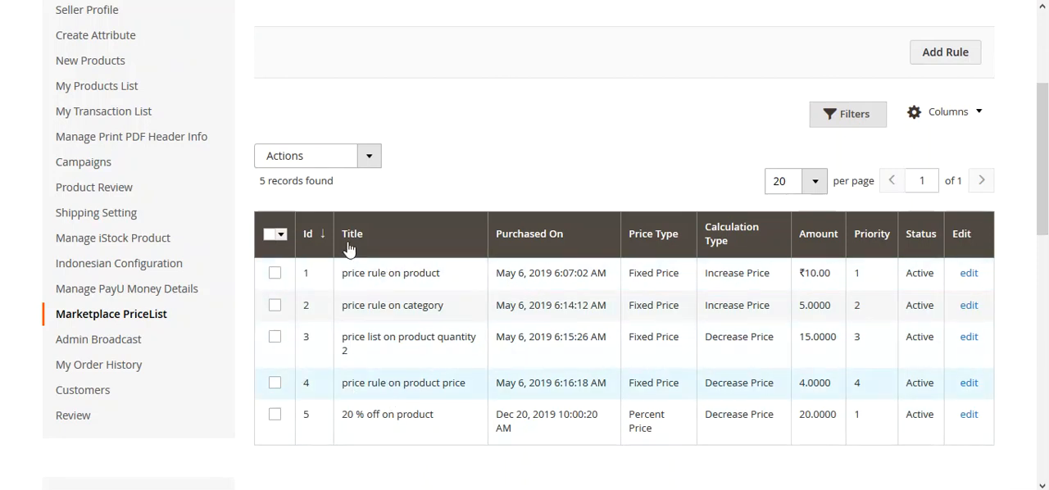
pyautogui.click(368, 164)
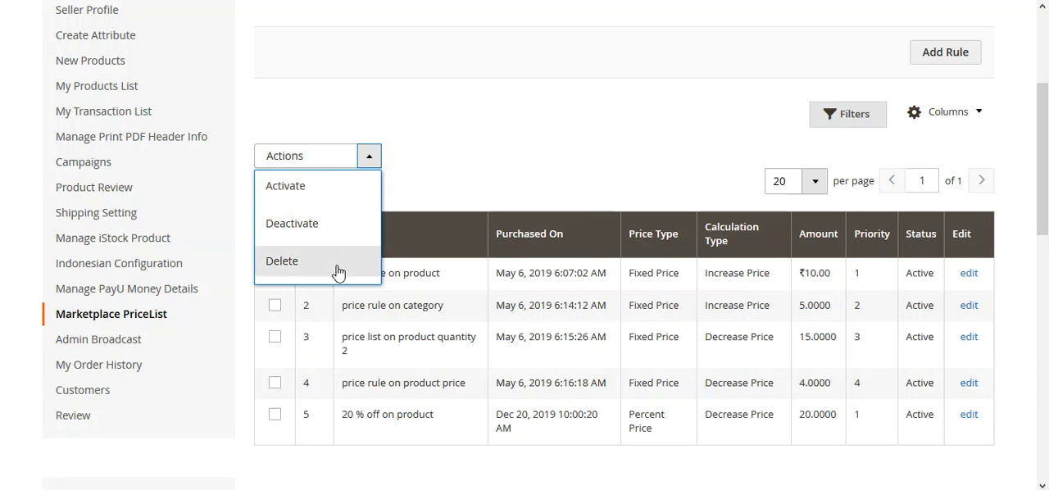
pyautogui.click(476, 192)
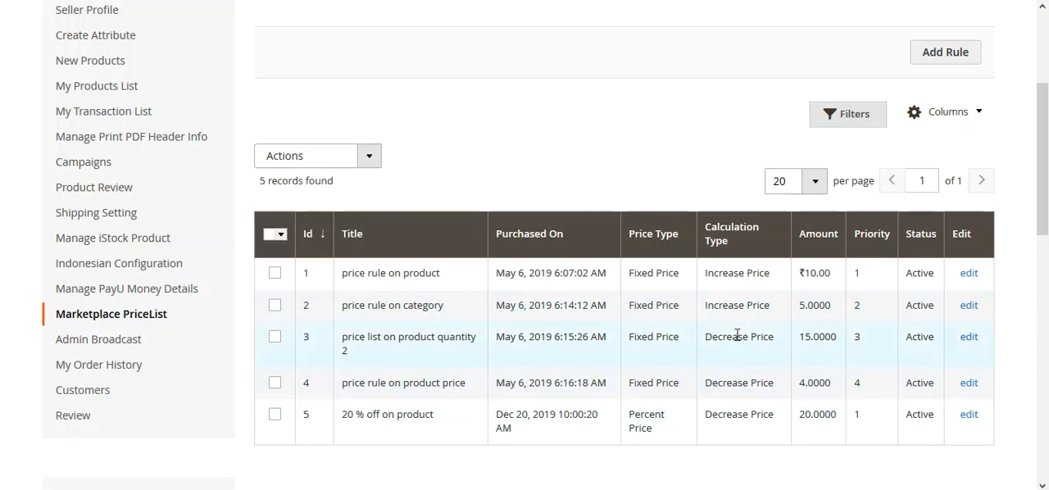
# Filter the price rules by the Calculation Type Decrease Price
pyautogui.click(844, 122)
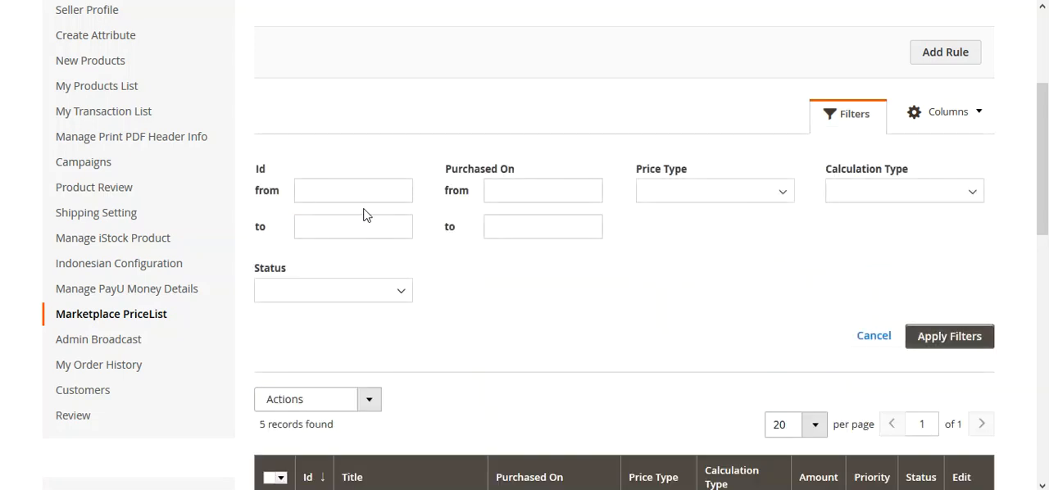
pyautogui.moveTo(1046, 202)
pyautogui.mouseDown()
pyautogui.moveTo(1047, 180)
pyautogui.moveTo(1047, 249)
pyautogui.moveTo(1047, 207)
pyautogui.mouseUp()
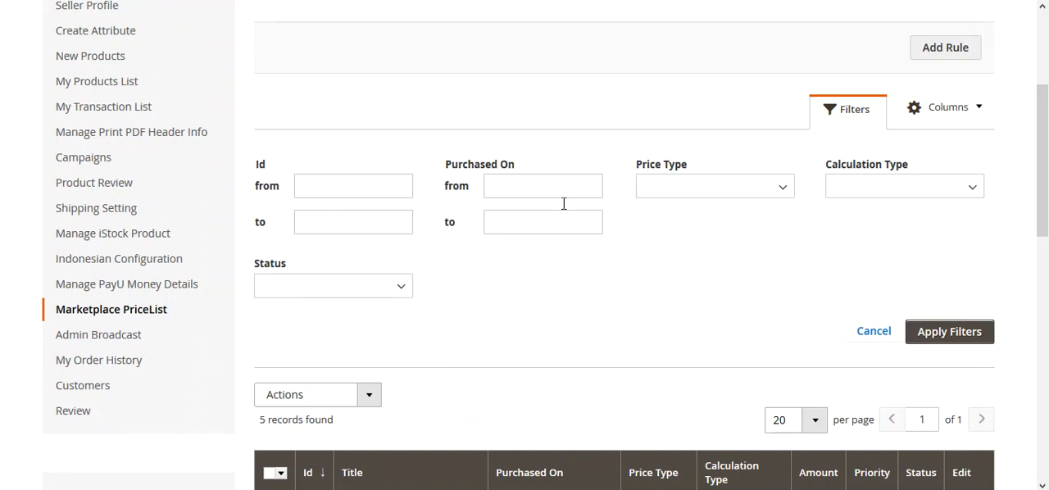
pyautogui.click(741, 193)
pyautogui.click(938, 243)
pyautogui.click(957, 190)
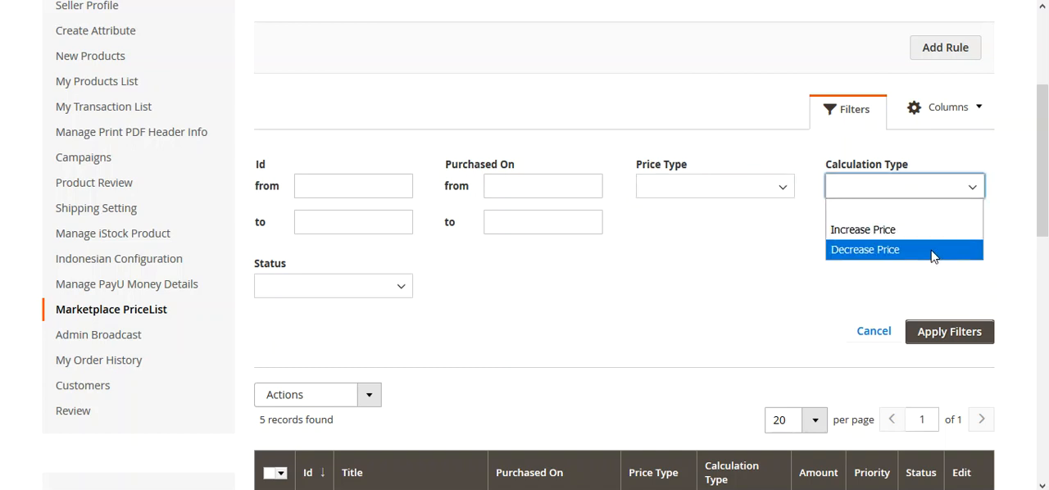
pyautogui.click(932, 257)
pyautogui.click(943, 335)
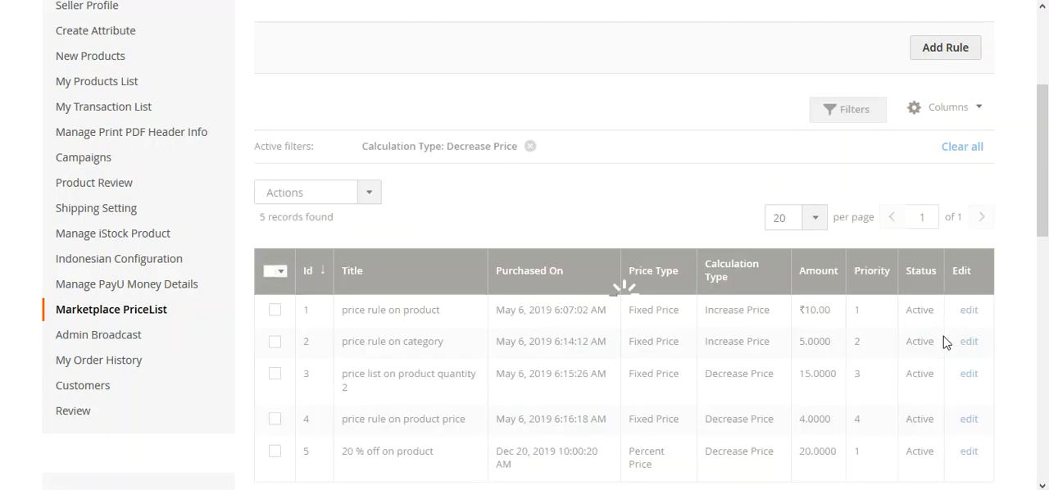
# Examine the filtered rules, checking the title and calculation type of the "20 % off on product" rule
pyautogui.scroll(-2, 803, 394)
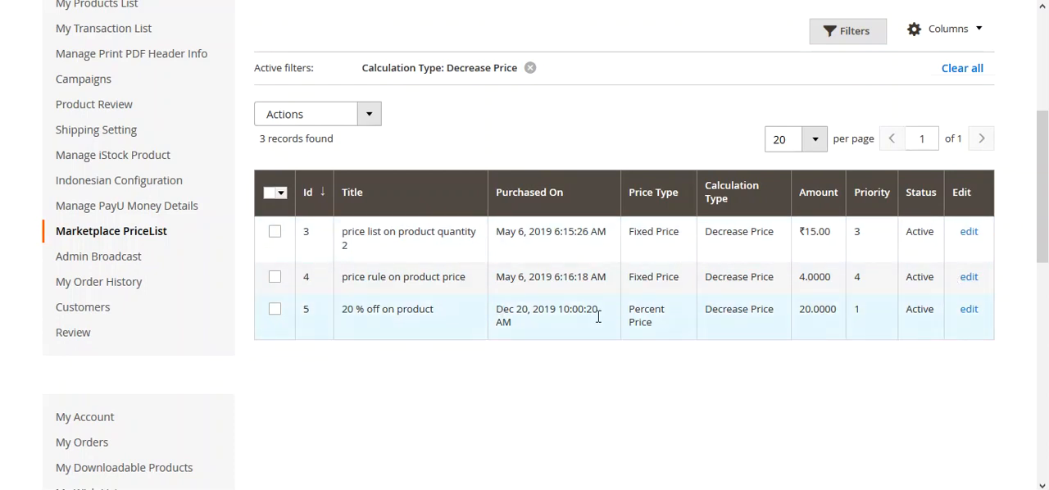
pyautogui.moveTo(342, 309); pyautogui.dragTo(436, 317)
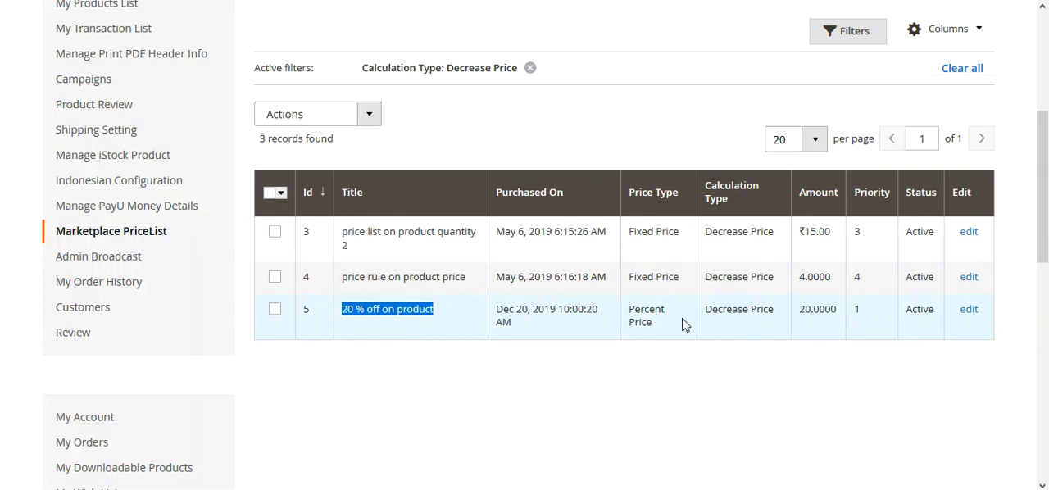
pyautogui.moveTo(779, 310); pyautogui.dragTo(706, 312)
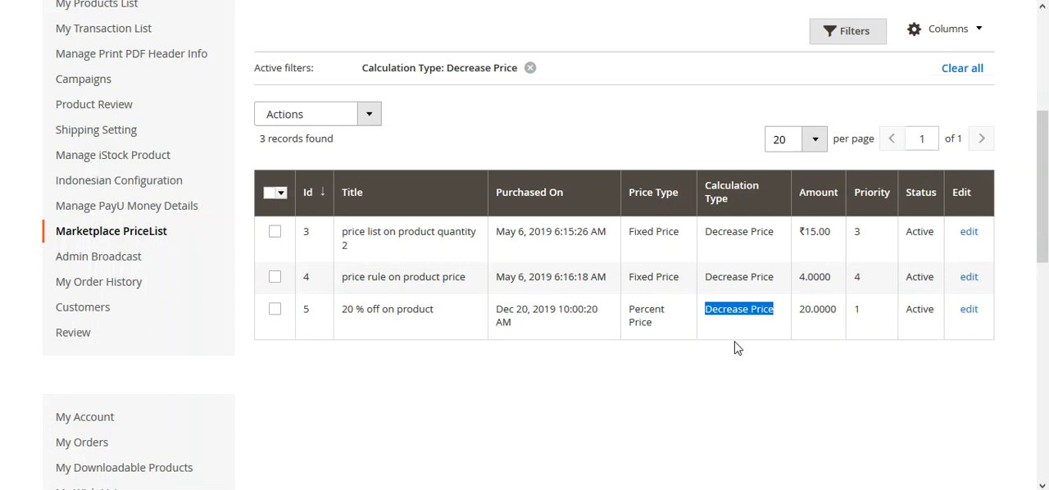
pyautogui.click(507, 144)
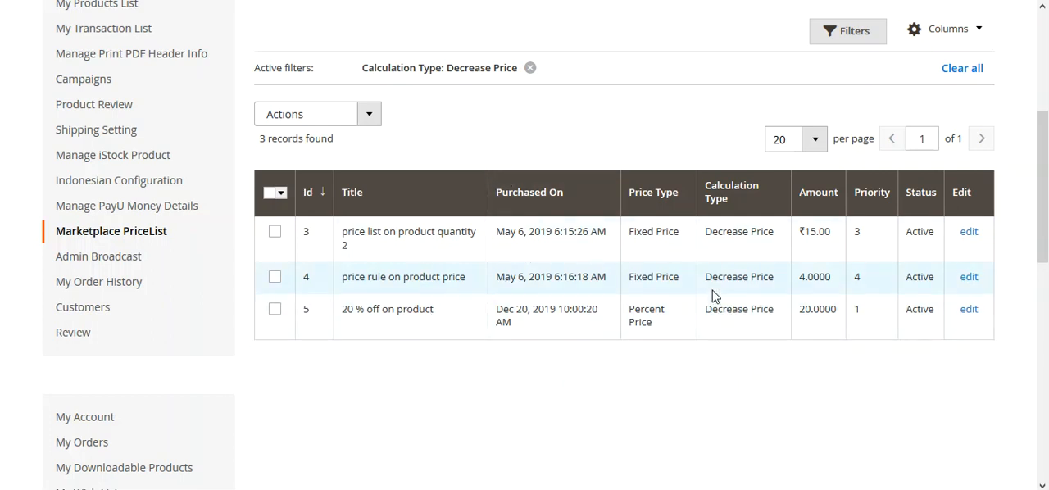